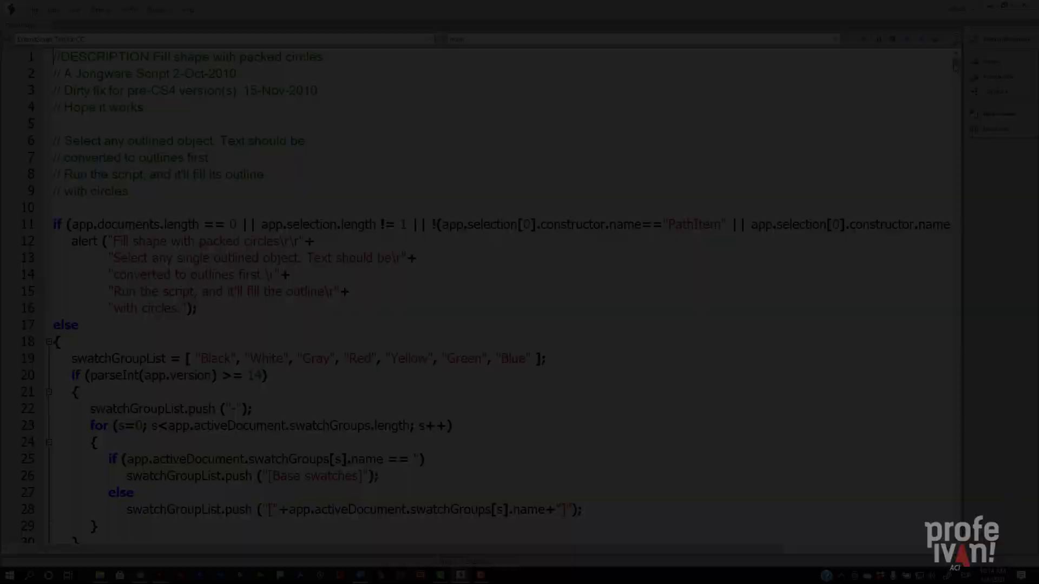
Step: Scroll down through the CircleFill.jsx code in ExtendScript Toolkit
left_click_drag(954, 65, 951, 76)
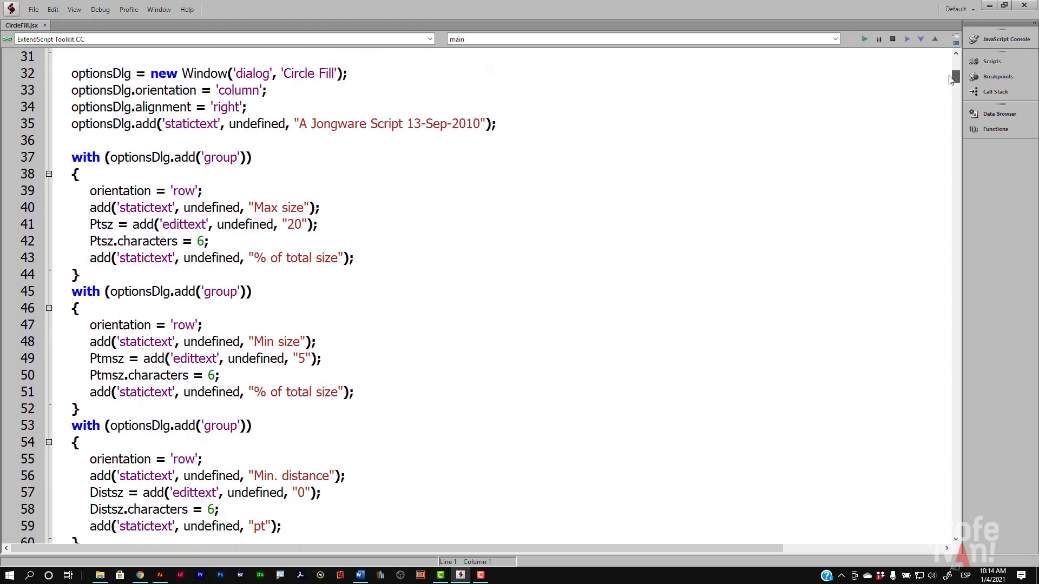
Step: Scroll to the optionsDlg section with the Max size, Min size and Min. distance settings
left_click_drag(950, 76, 947, 103)
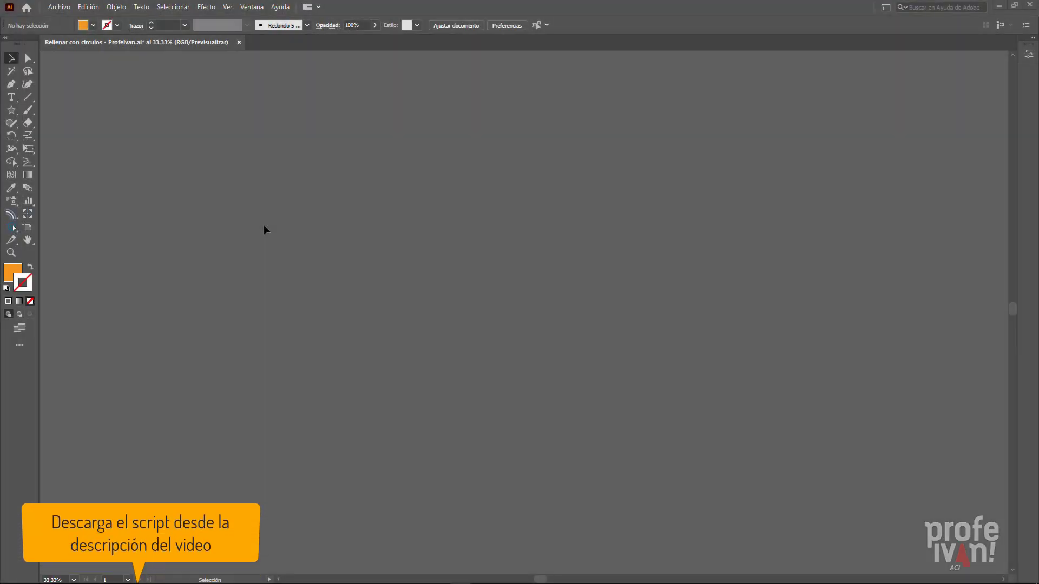
left_click(59, 7)
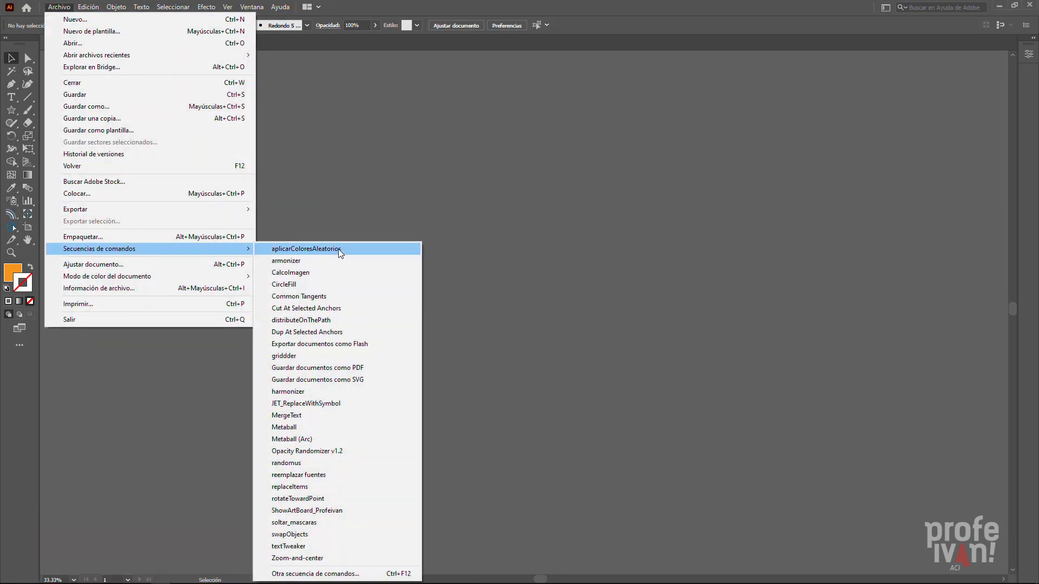
mouse_move(99, 248)
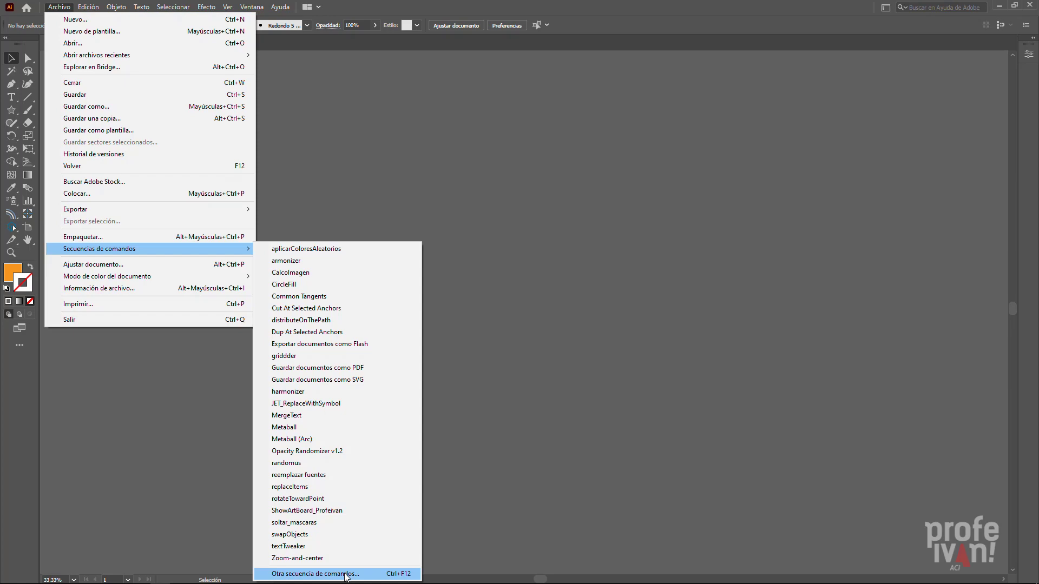
left_click(345, 575)
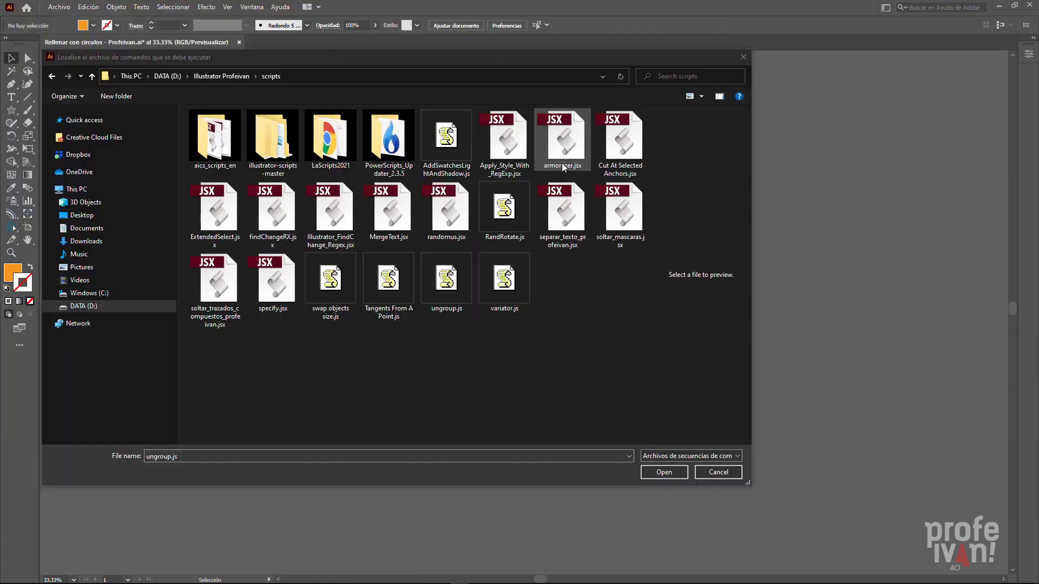
left_click(559, 217)
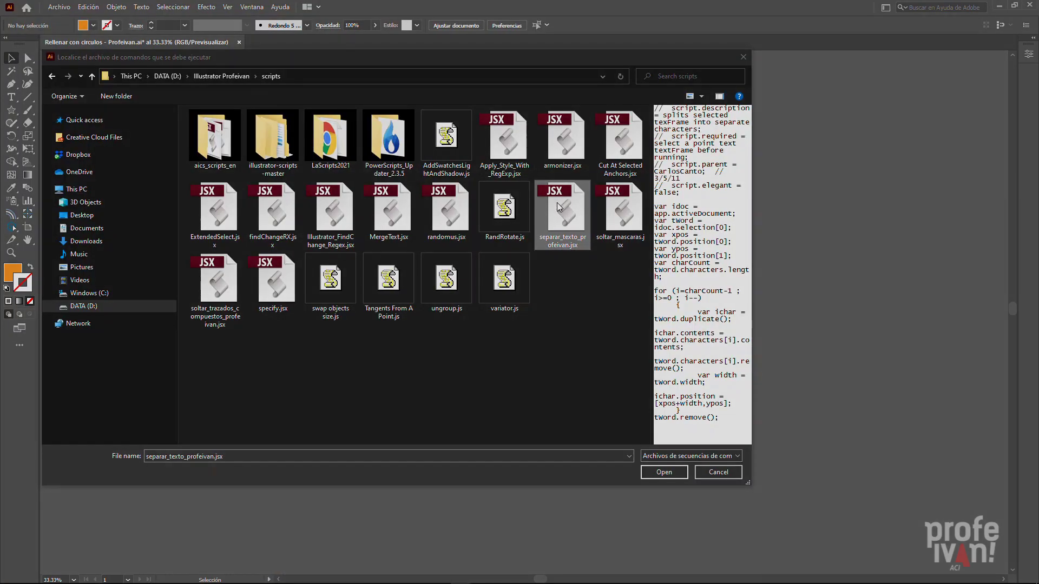
key("Return")
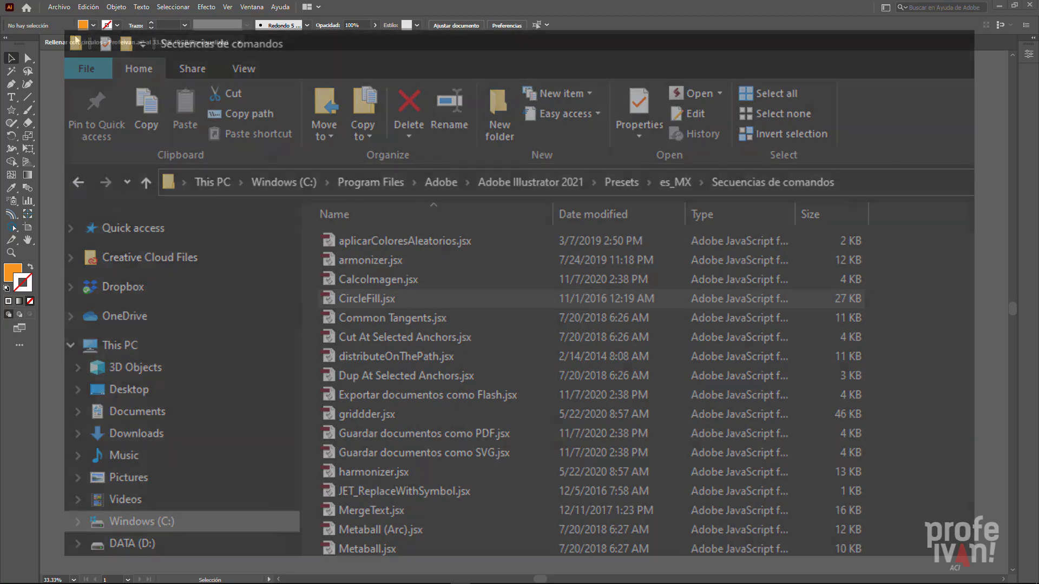
Step: Switch back to Illustrator, where an orange star fills the canvas
left_click(59, 6)
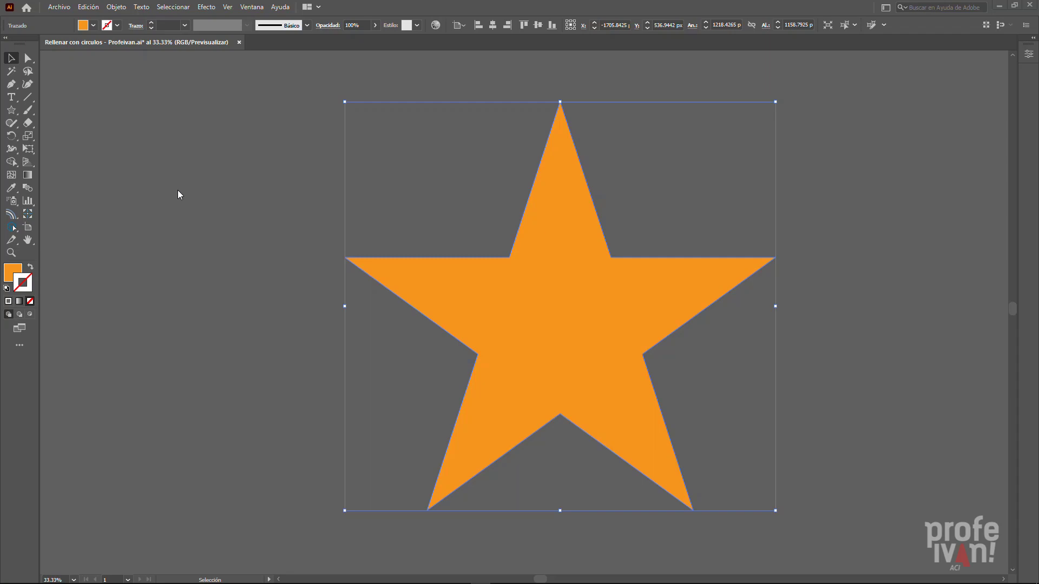
left_click(59, 7)
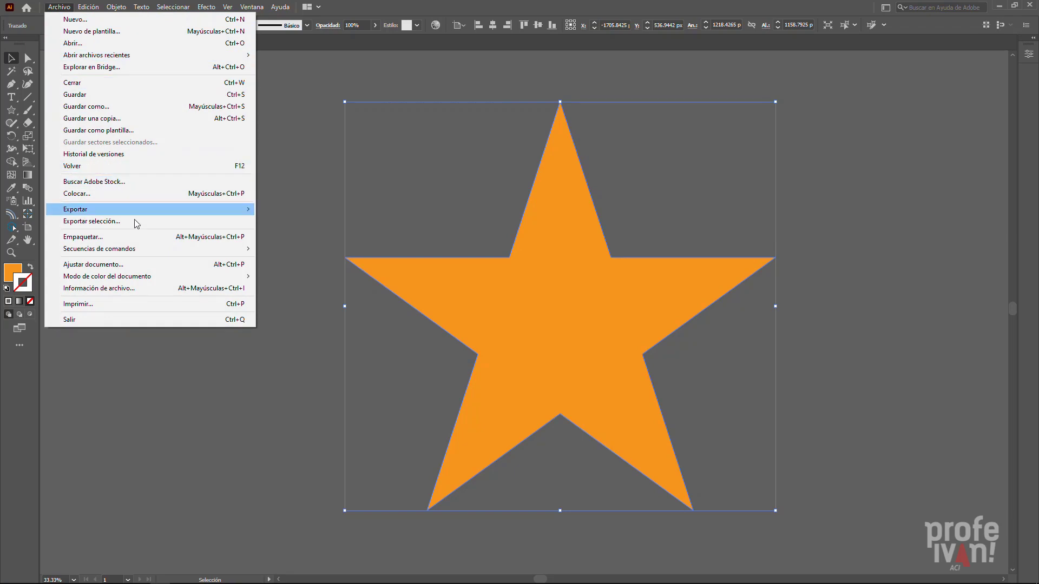
mouse_move(99, 249)
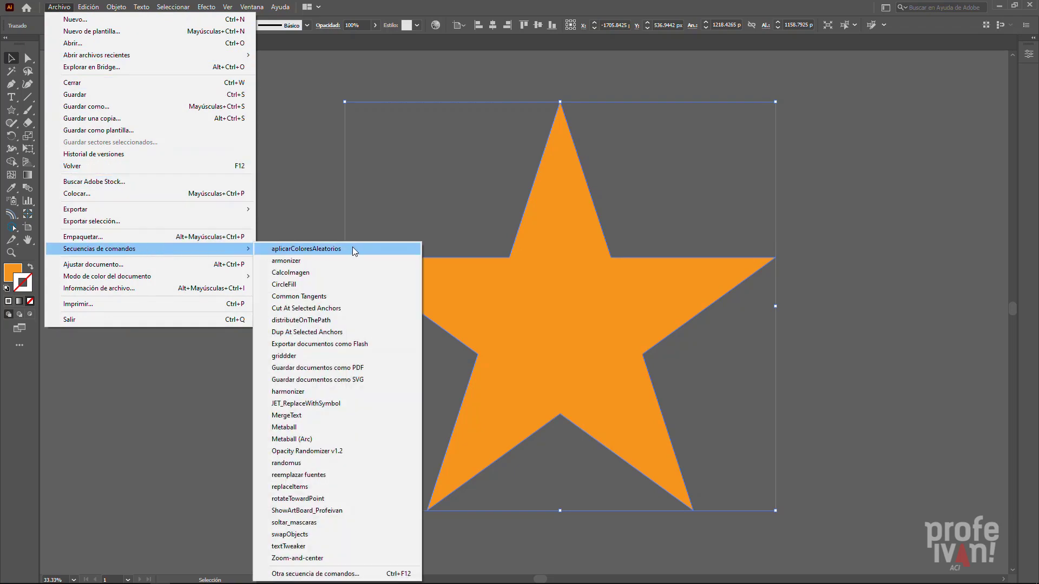
left_click(350, 284)
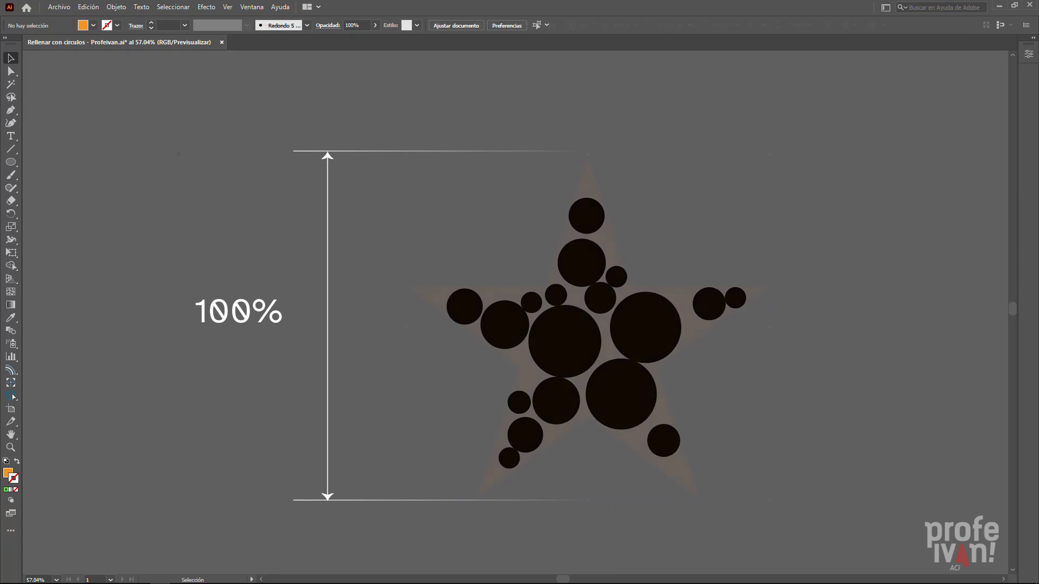
left_click(60, 7)
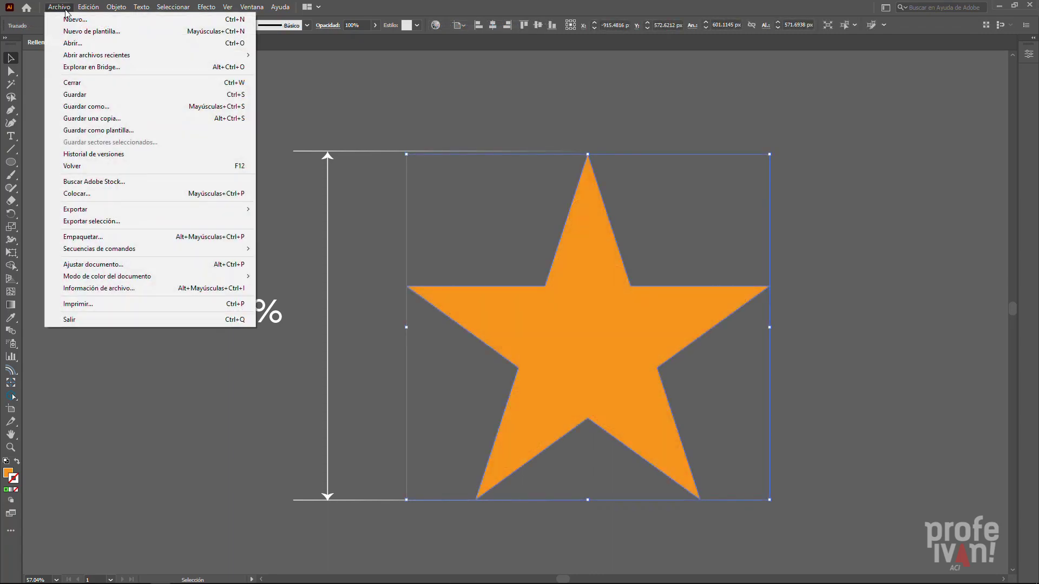
mouse_move(99, 248)
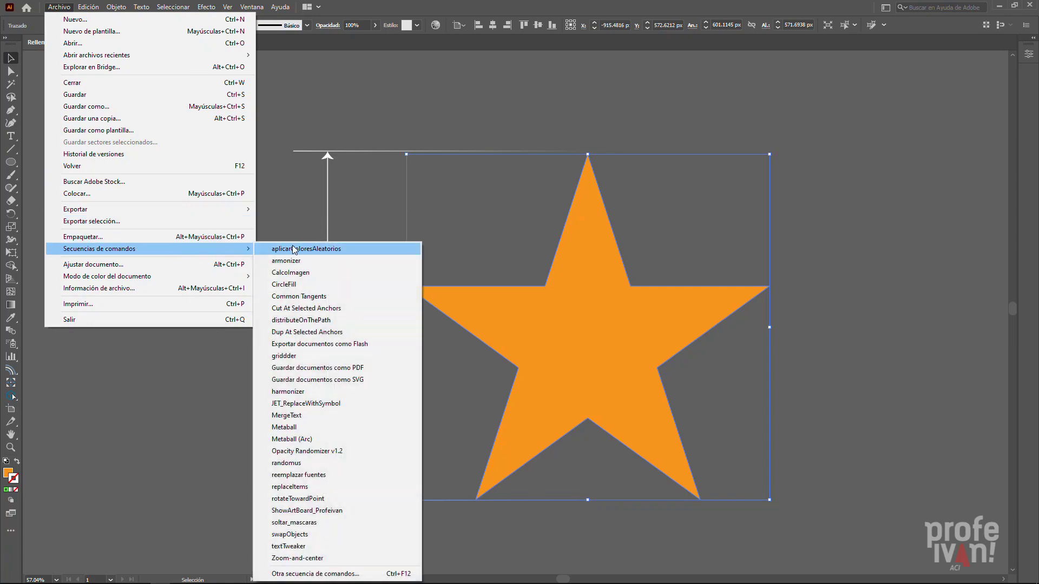
Step: Run CircleFill on the star with Max size 10, Min size 2, Min. distance 0 and black circles
left_click(322, 284)
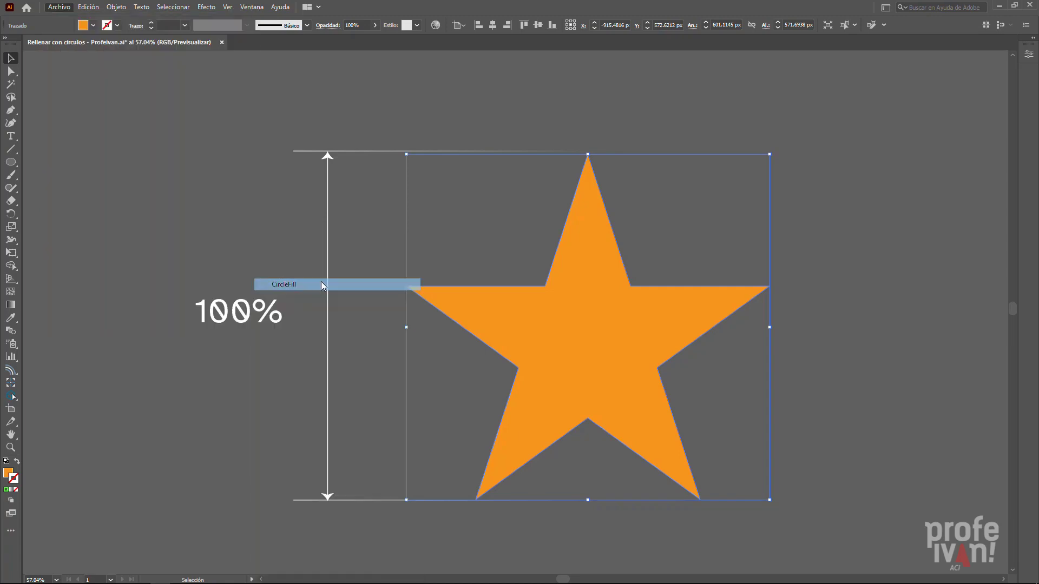
key("Tab")
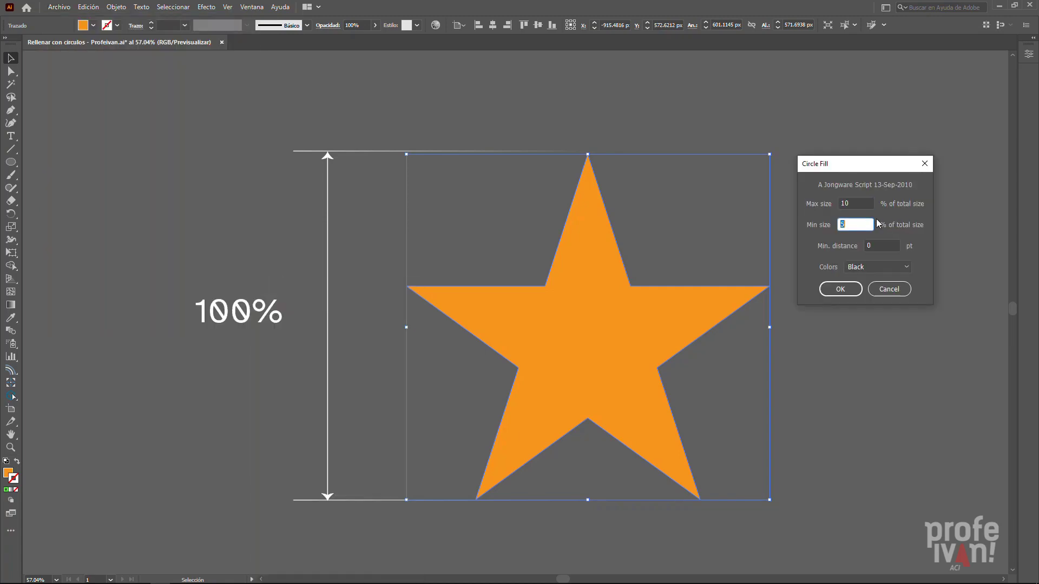
type("2")
key("Tab")
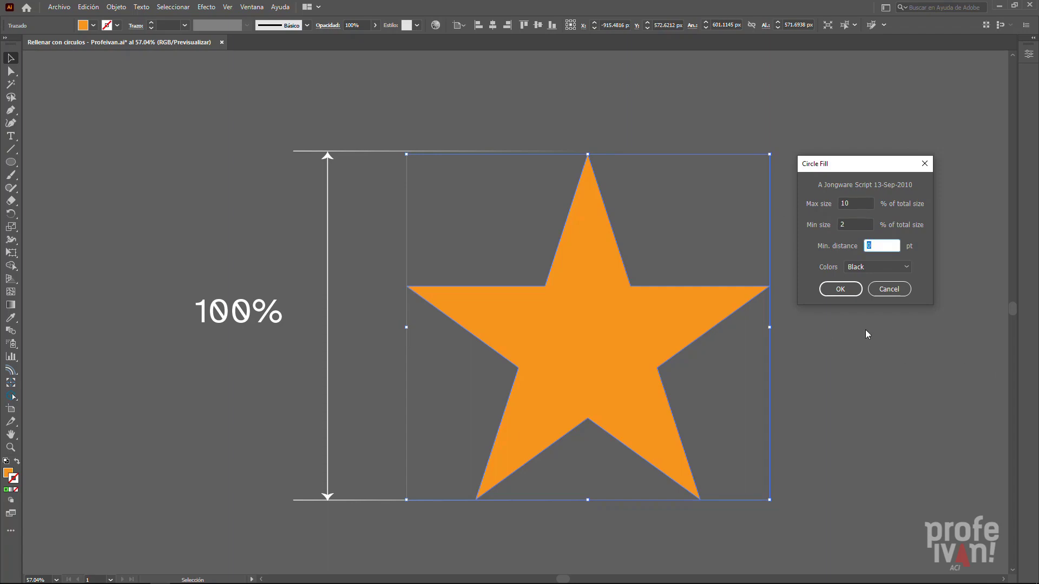
left_click(840, 289)
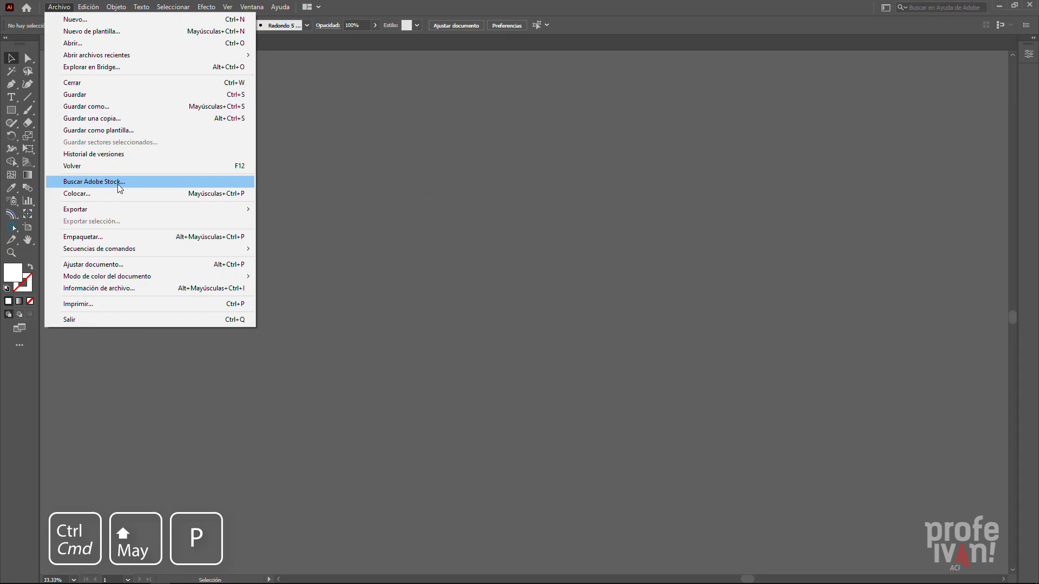
Step: Place the giraffe photo across the artboard
left_click(116, 193)
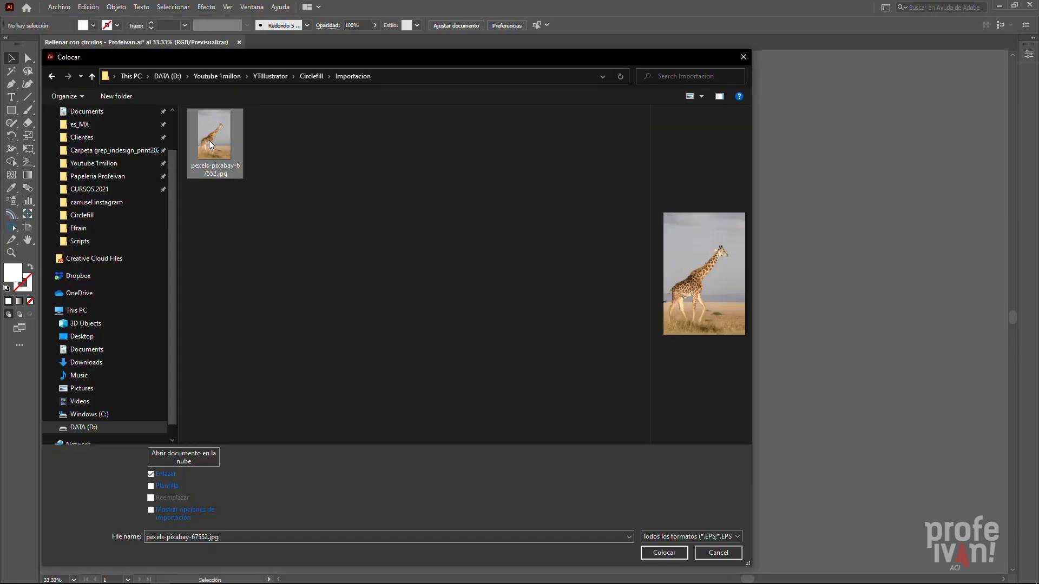
left_click(681, 548)
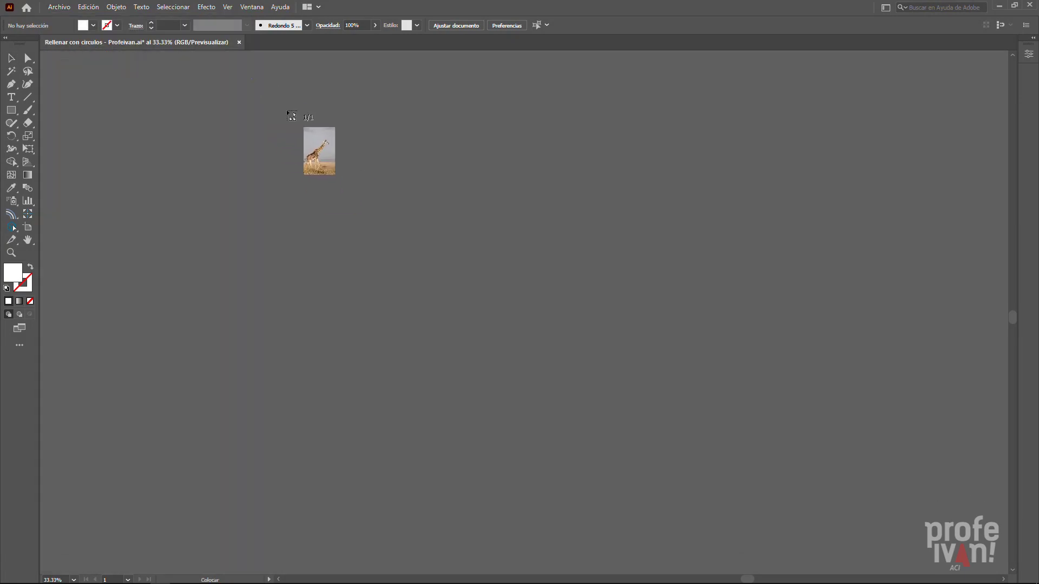
left_click_drag(252, 79, 555, 532)
left_click(669, 177)
Step: Rename Capa 1 to 'base' as a dimmed template layer and add a new layer above it
left_click(251, 7)
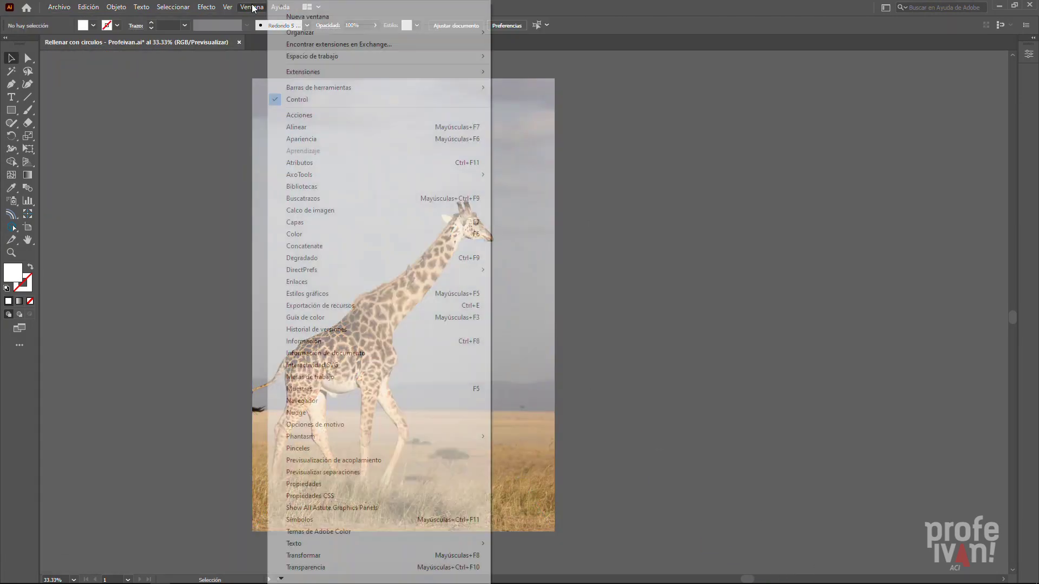
left_click(302, 222)
double_click(627, 108)
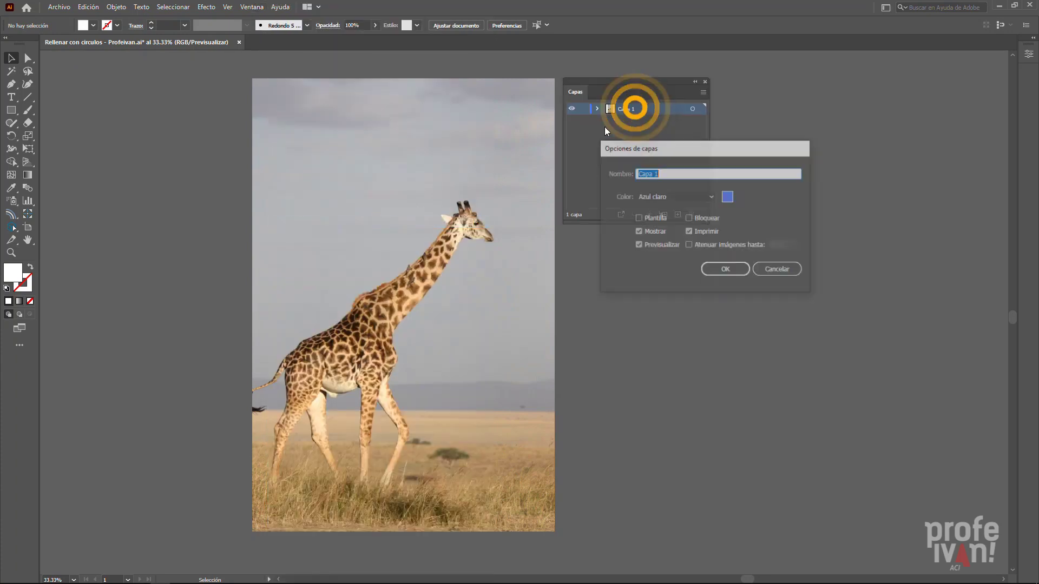
type("base")
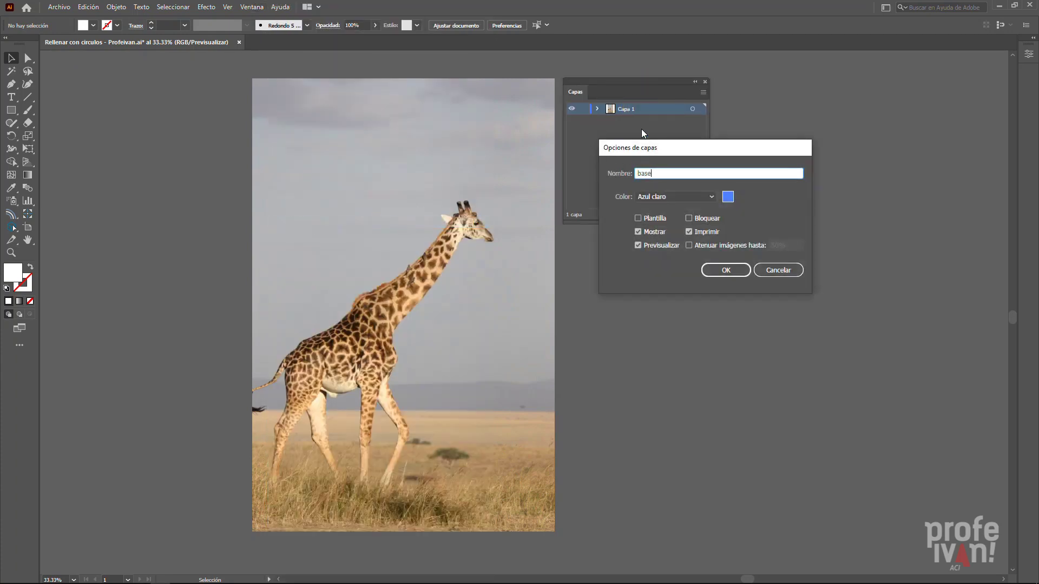
left_click(638, 218)
left_click(719, 272)
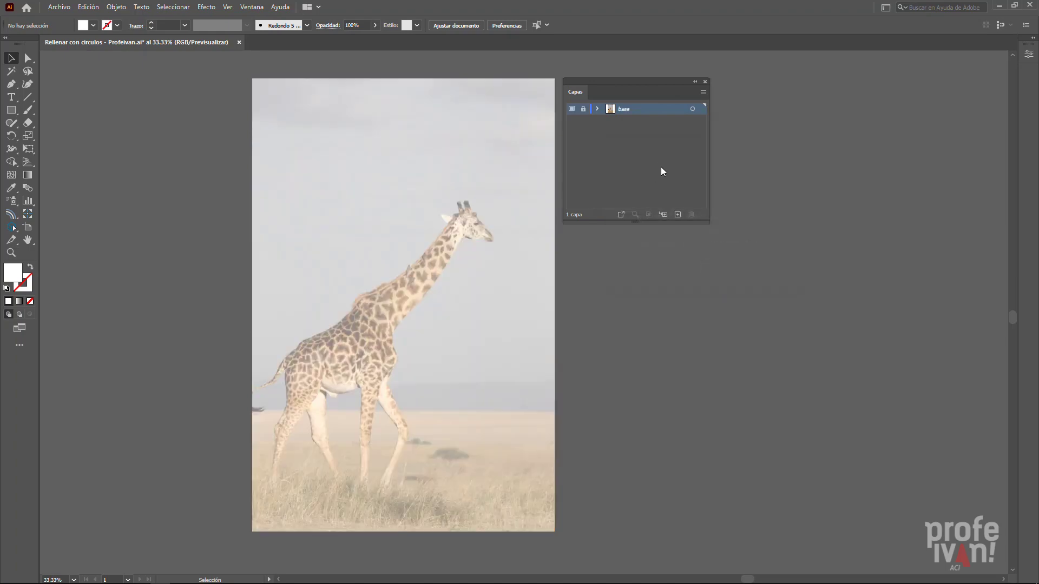
left_click(677, 214)
Step: Toggle Outline view on, then back to the normal preview
left_click(228, 7)
left_click(236, 21)
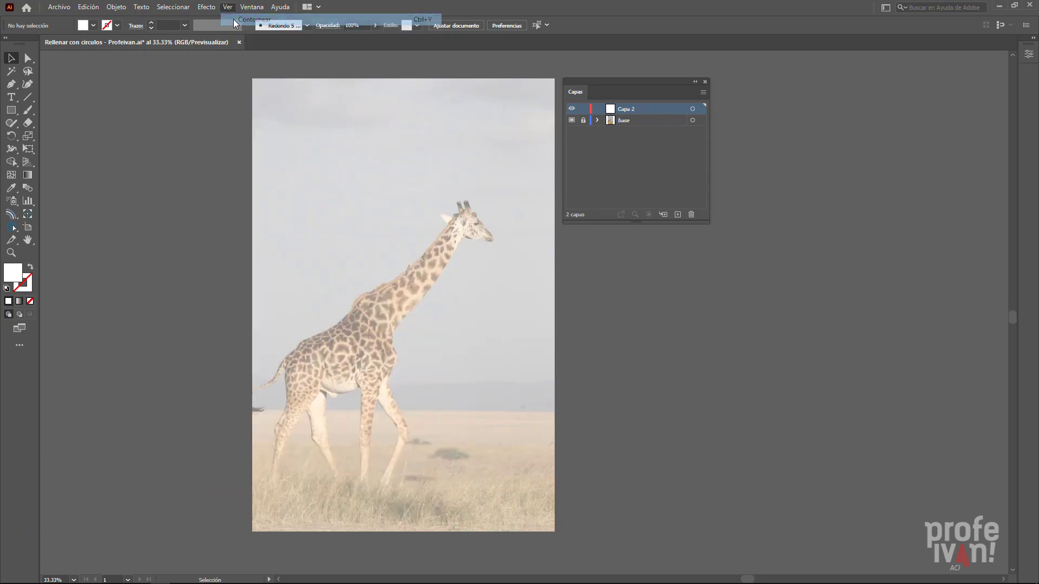
left_click(227, 7)
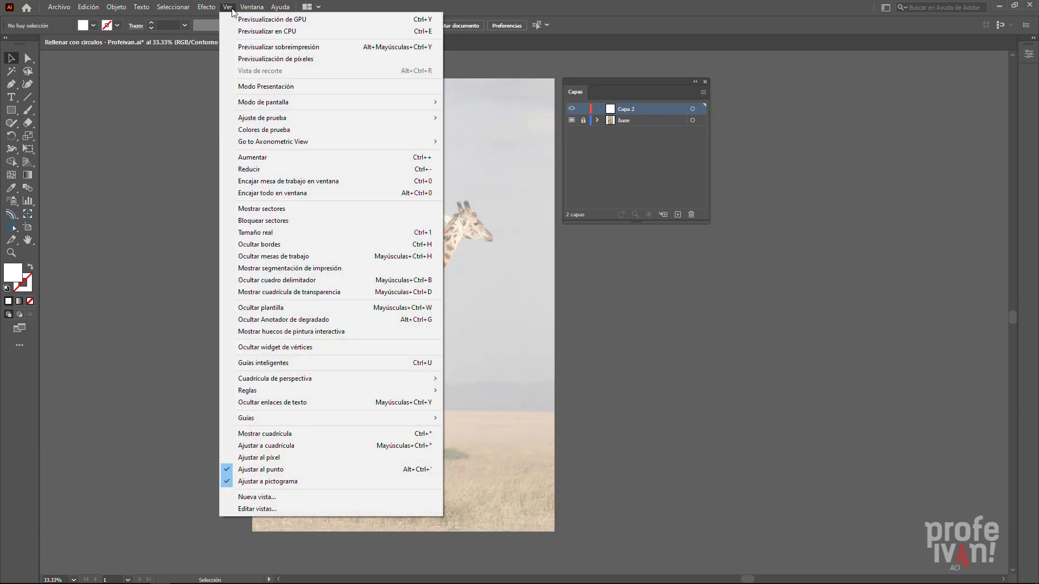
left_click(236, 20)
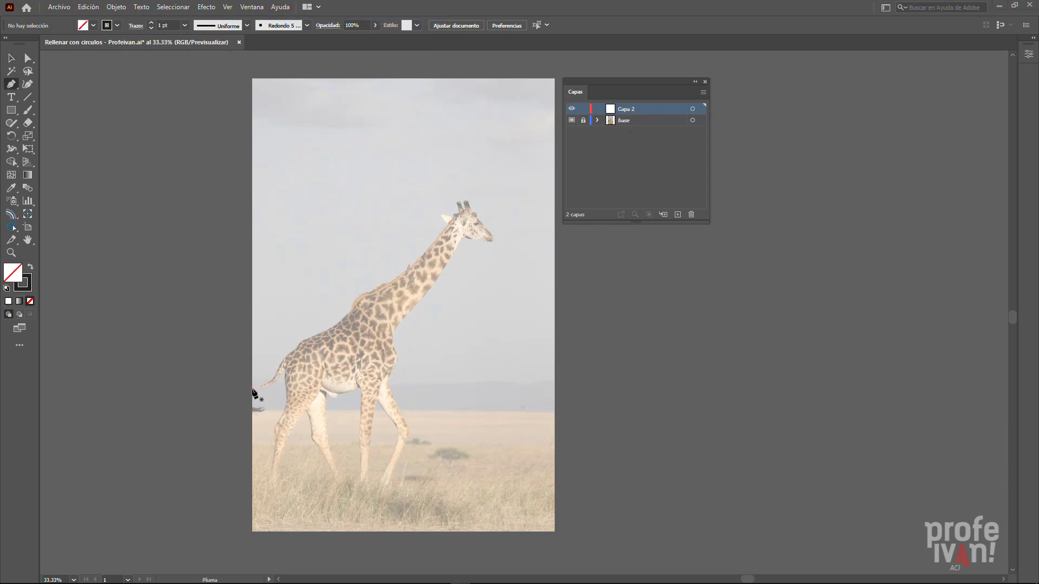
Step: With the Pen tool, trace the giraffe from the tail along the back, neck and head
key("p")
left_click_drag(247, 392, 264, 387)
left_click(285, 358)
left_click(353, 307)
left_click(374, 289)
left_click(412, 266)
left_click(449, 224)
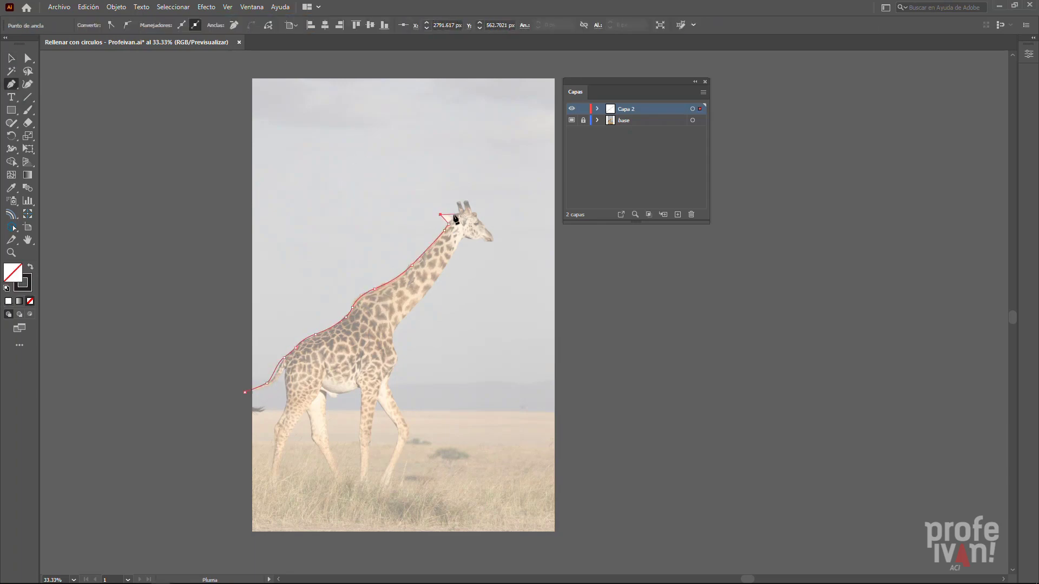
left_click(458, 199)
left_click(479, 219)
left_click(490, 235)
Step: Continue the outline down the neck front, around all legs and hooves, closing it at the tail
left_click(436, 280)
left_click(406, 314)
left_click(397, 357)
left_click(388, 389)
left_click(405, 415)
left_click(405, 440)
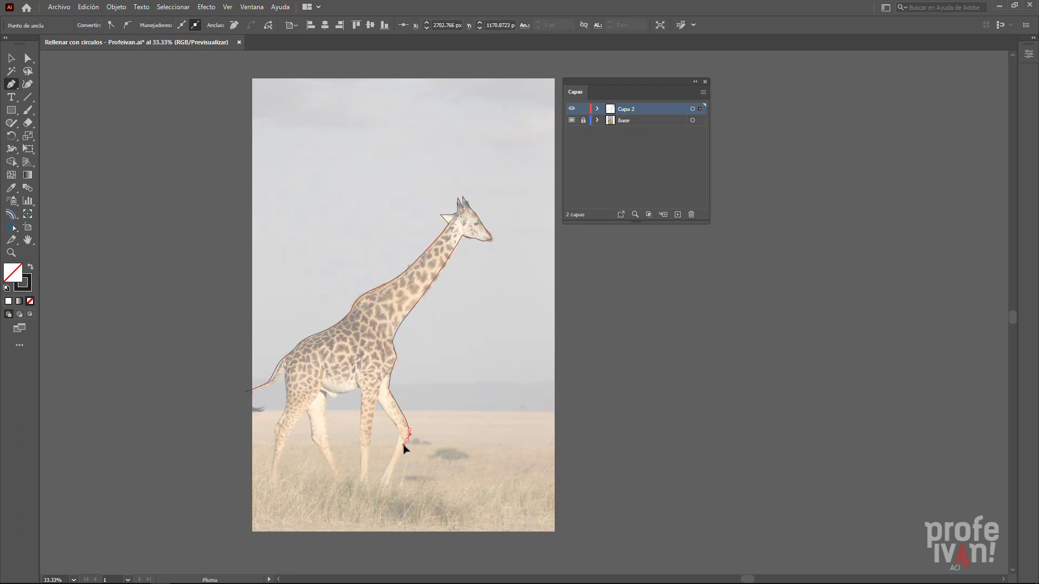
left_click(388, 498)
left_click(398, 426)
left_click(376, 397)
left_click(368, 469)
left_click(359, 492)
left_click(362, 456)
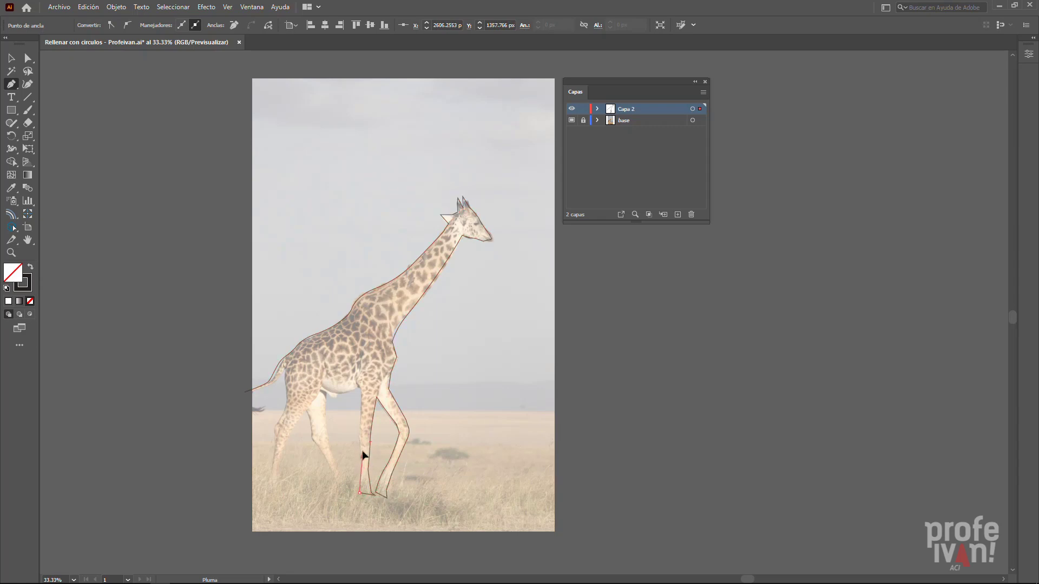
left_click(359, 387)
left_click(326, 394)
left_click(329, 450)
left_click(338, 487)
left_click(320, 450)
left_click(306, 409)
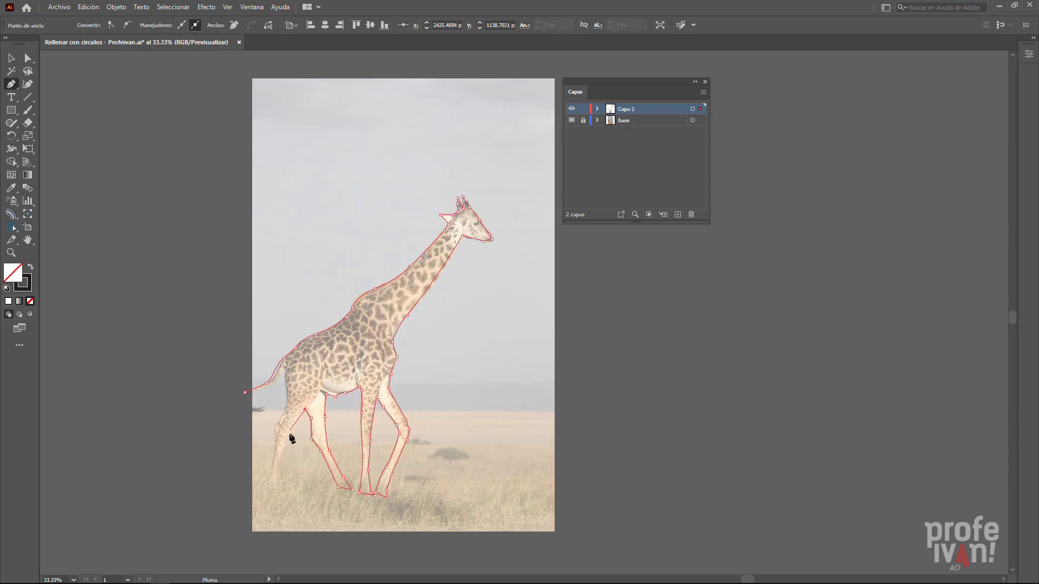
left_click(281, 462)
left_click(275, 495)
left_click(277, 443)
left_click(286, 372)
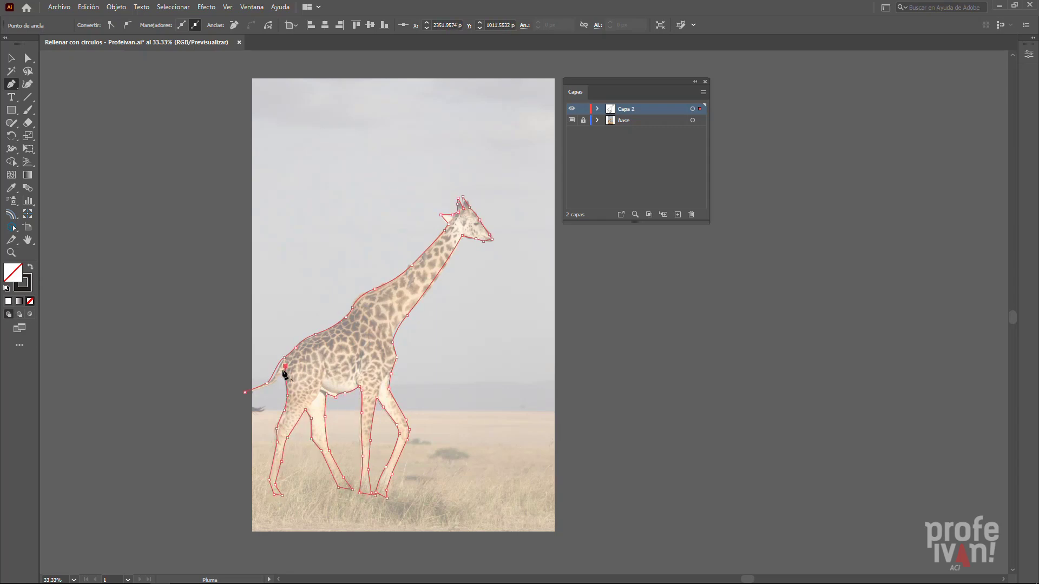
left_click(245, 392)
left_click(138, 180, "ctrl")
Step: Fill the traced giraffe shape with solid orange
key("v")
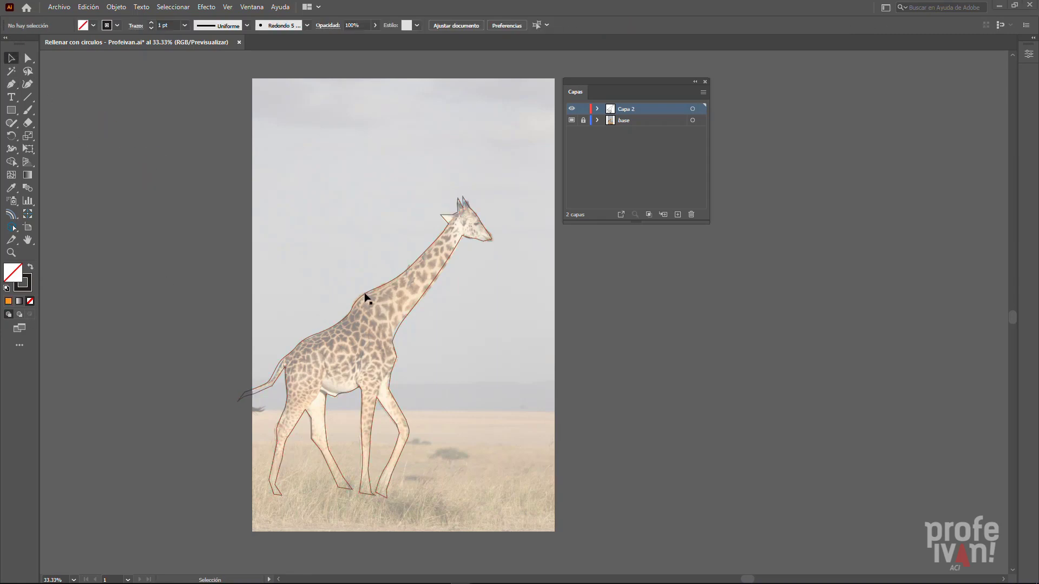
left_click(365, 297)
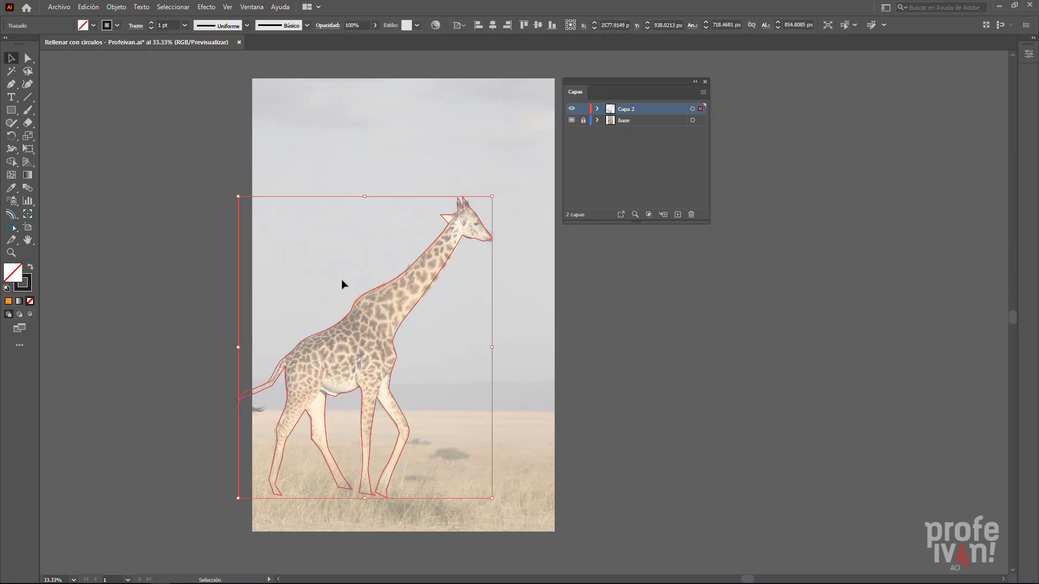
left_click(94, 25)
left_click(106, 44)
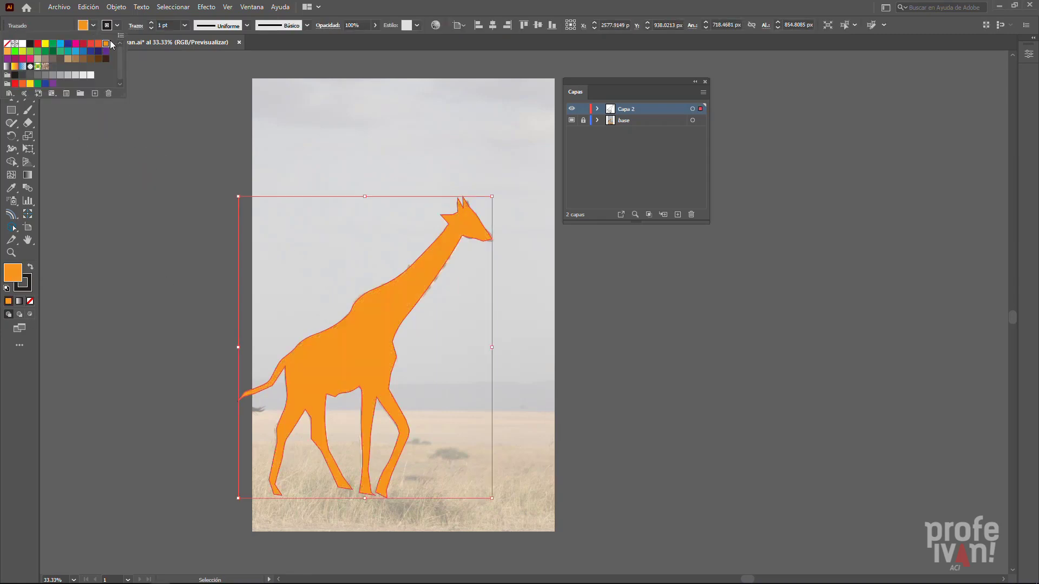
key("Escape")
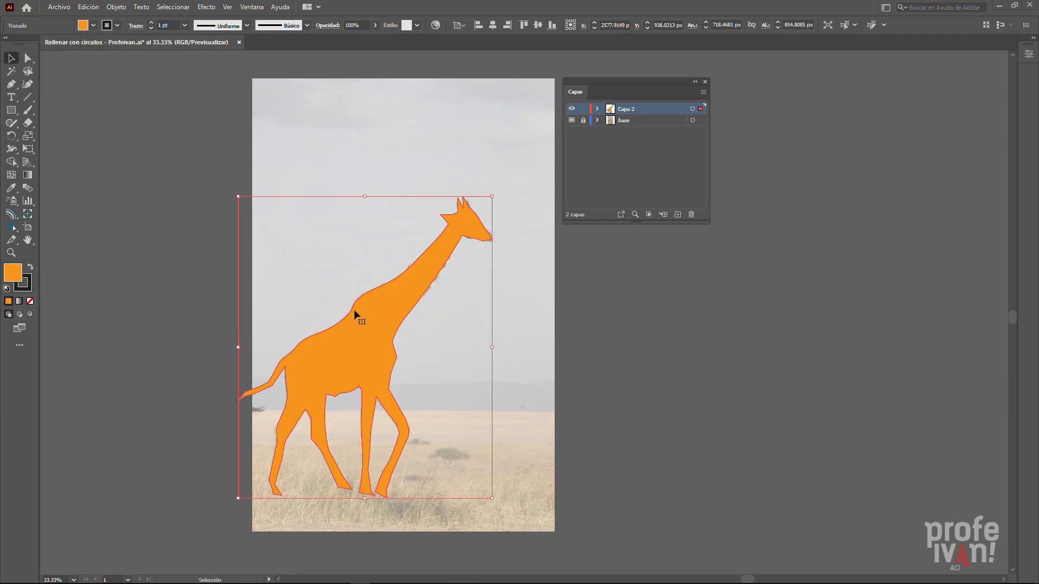
left_click(64, 10)
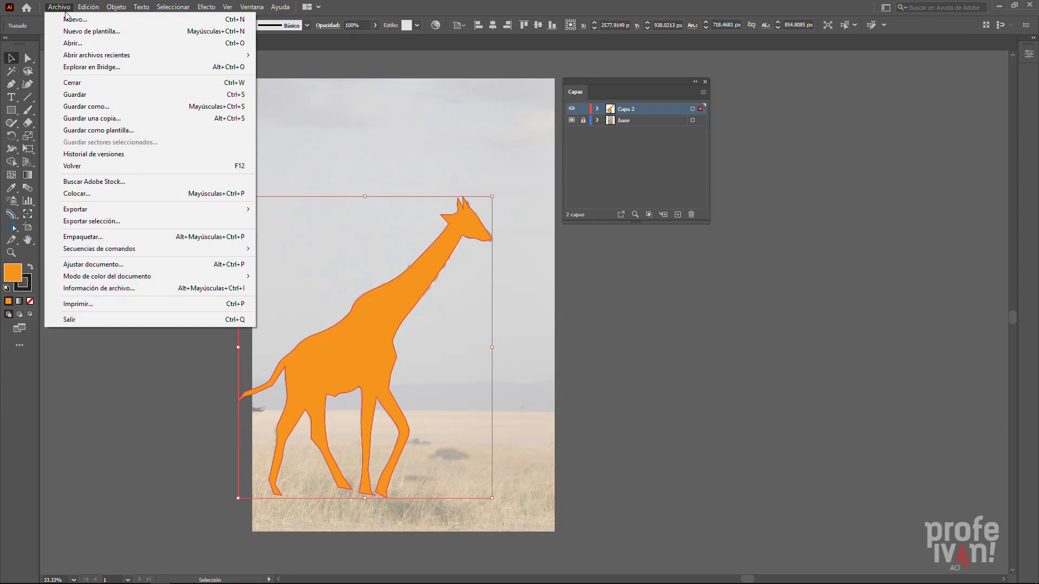
mouse_move(99, 249)
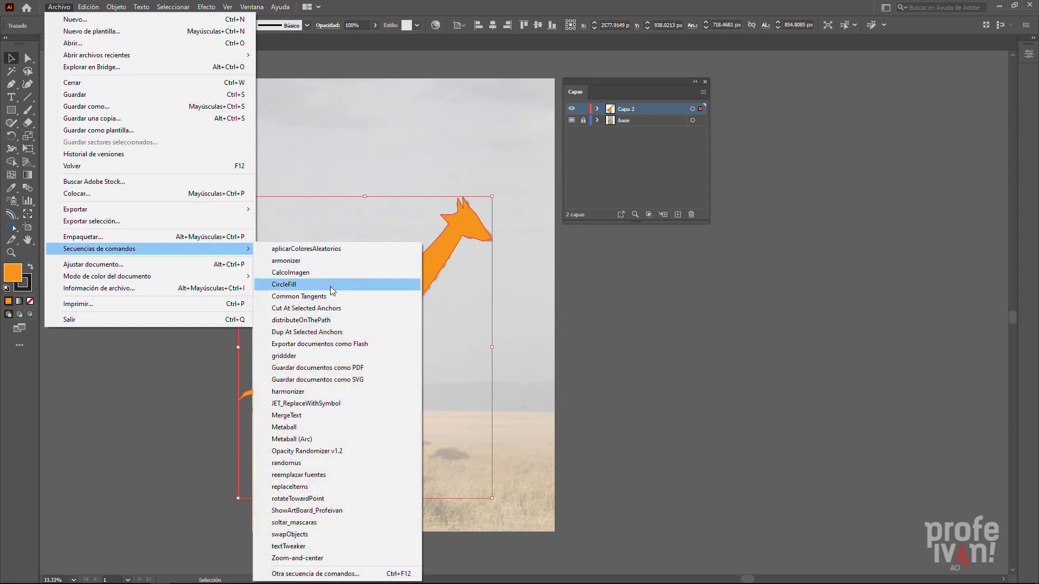
Step: Run CircleFill on the giraffe with Max size 8 and Min size 1
left_click(391, 283)
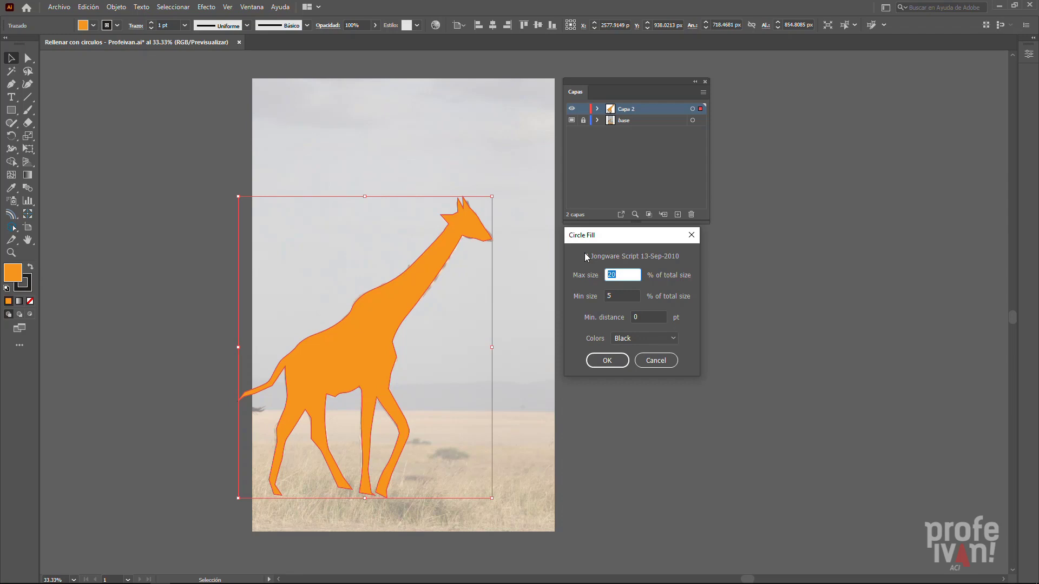
type("8")
key("Tab")
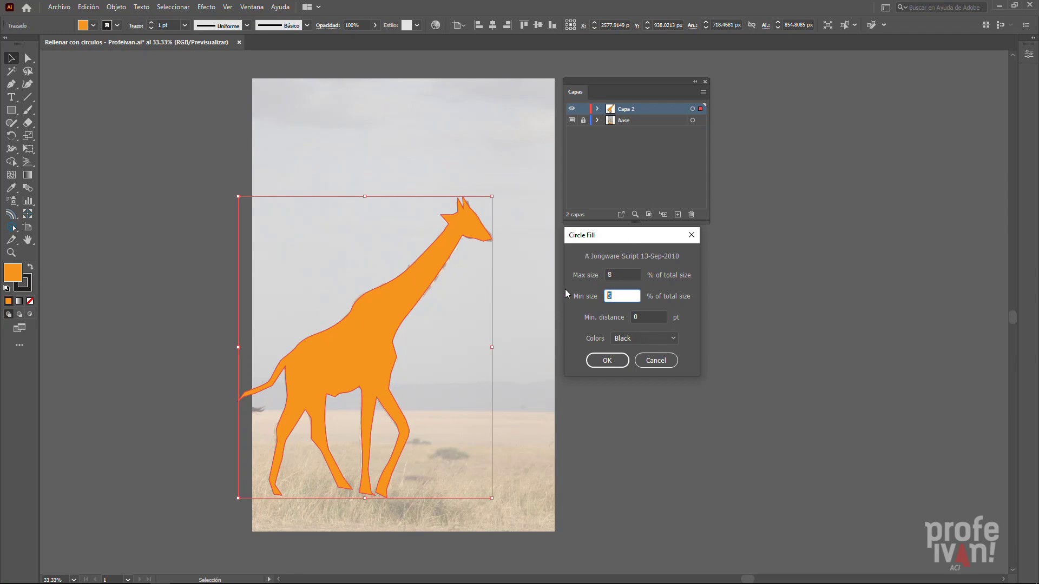
type("1")
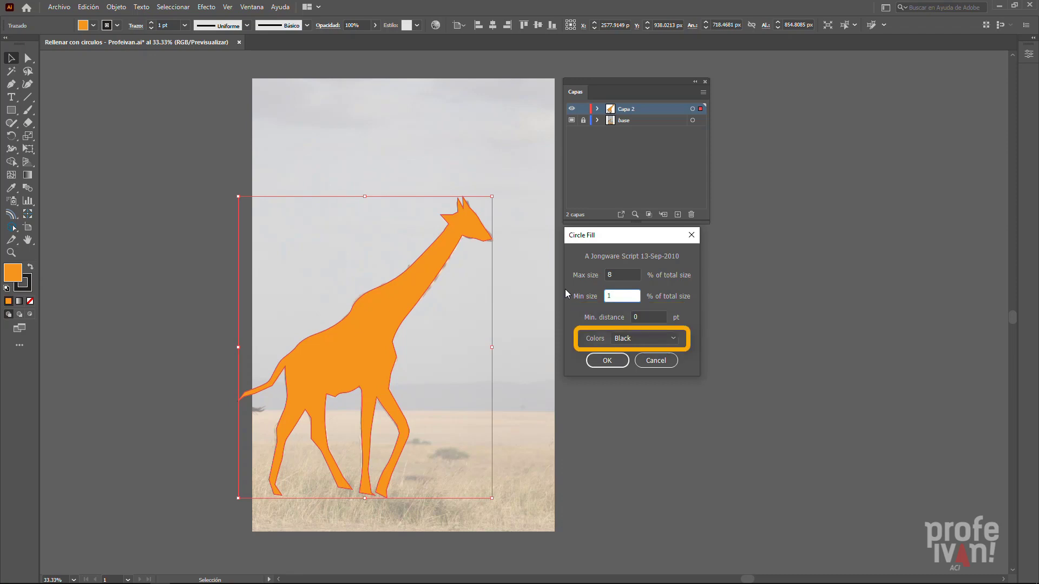
left_click(607, 361)
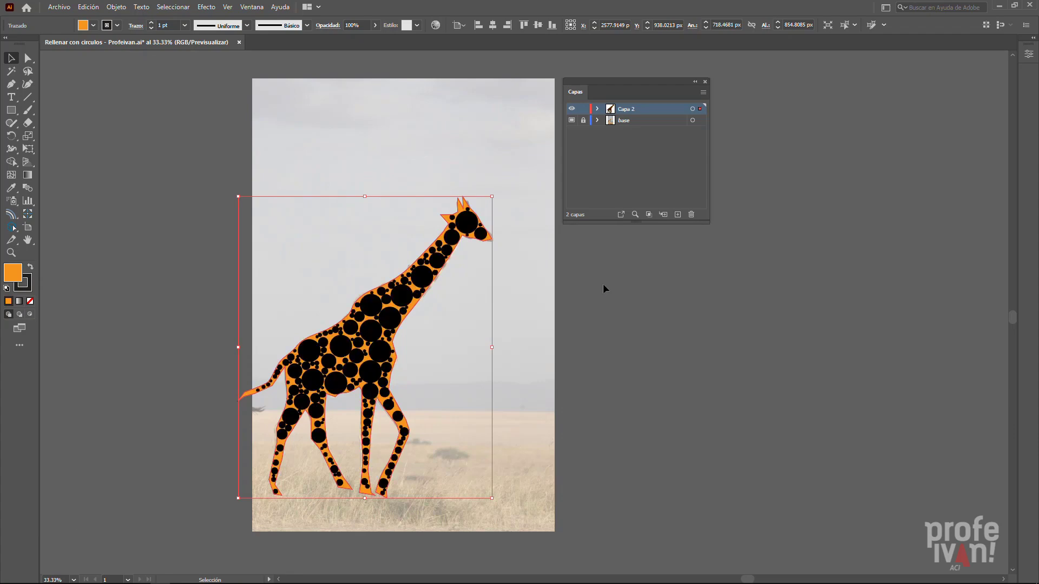
Step: Zoom in and draw extra small circles in the ears, snout, jaw, neck and legs
mouse_move(602, 285)
left_mouse_down()
mouse_move(622, 299)
mouse_move(213, 178)
left_mouse_up()
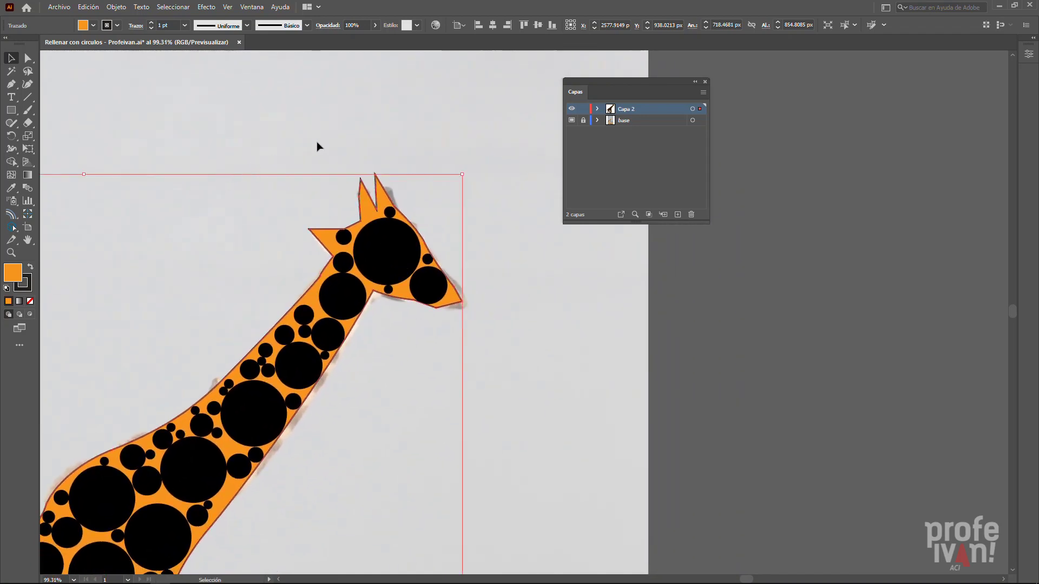
left_click(653, 253)
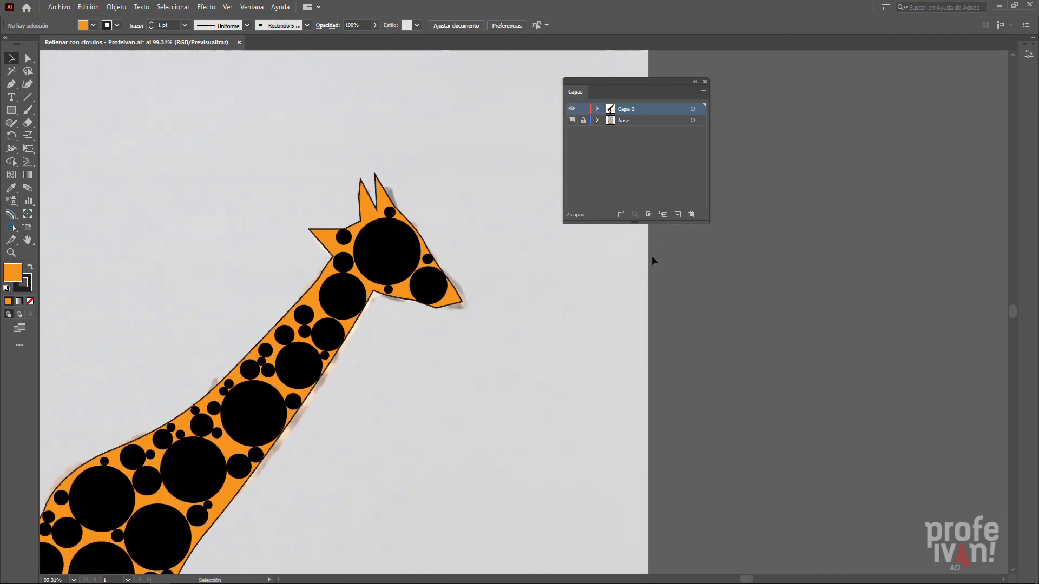
key("l")
left_click_drag(362, 198, 374, 222)
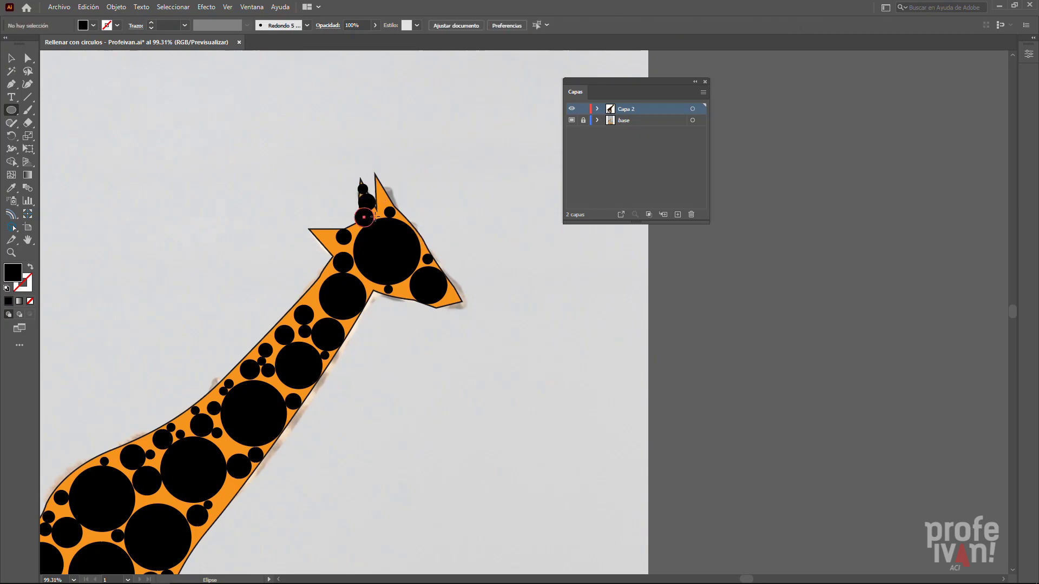
left_click_drag(376, 178, 395, 206)
left_click_drag(313, 228, 334, 242)
left_click_drag(447, 291, 457, 302)
left_click_drag(308, 294, 315, 301)
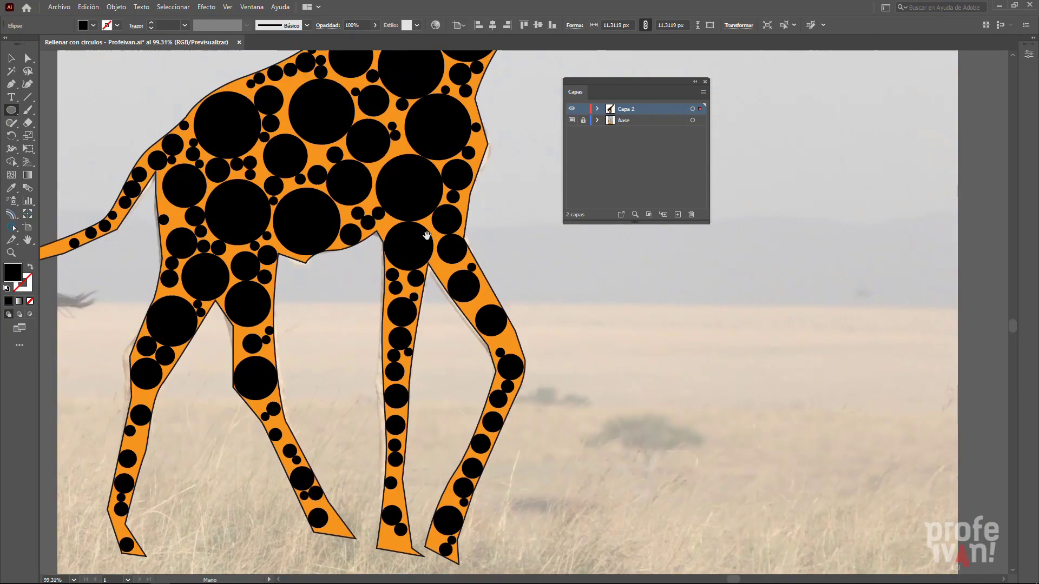
mouse_move(434, 262)
left_mouse_down()
mouse_move(494, 304)
mouse_move(517, 350)
left_mouse_up()
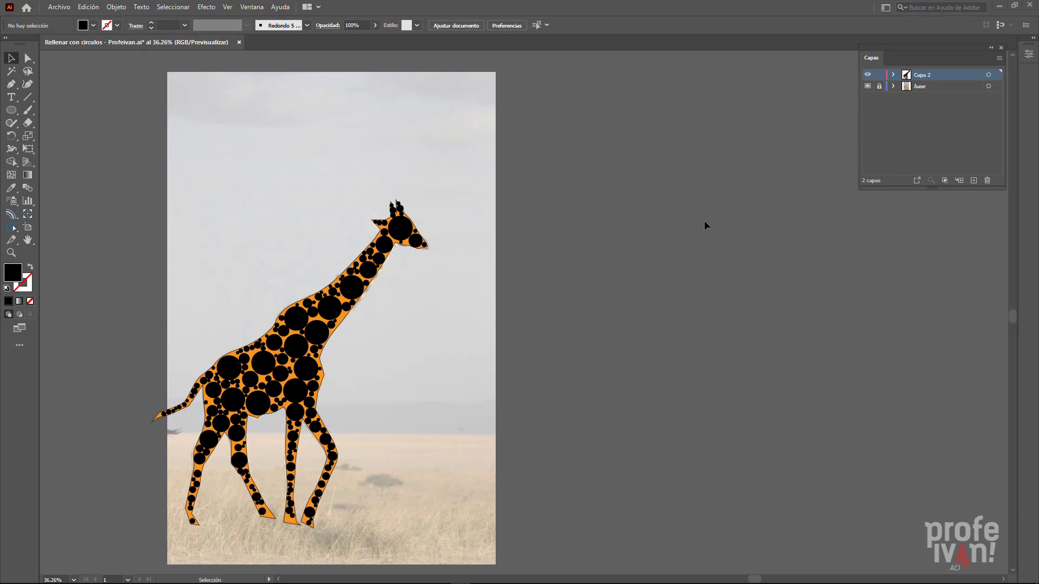
Step: Delete the orange shape, make base a normal layer, and move the photo right of the circles
left_click(330, 294)
key("Delete")
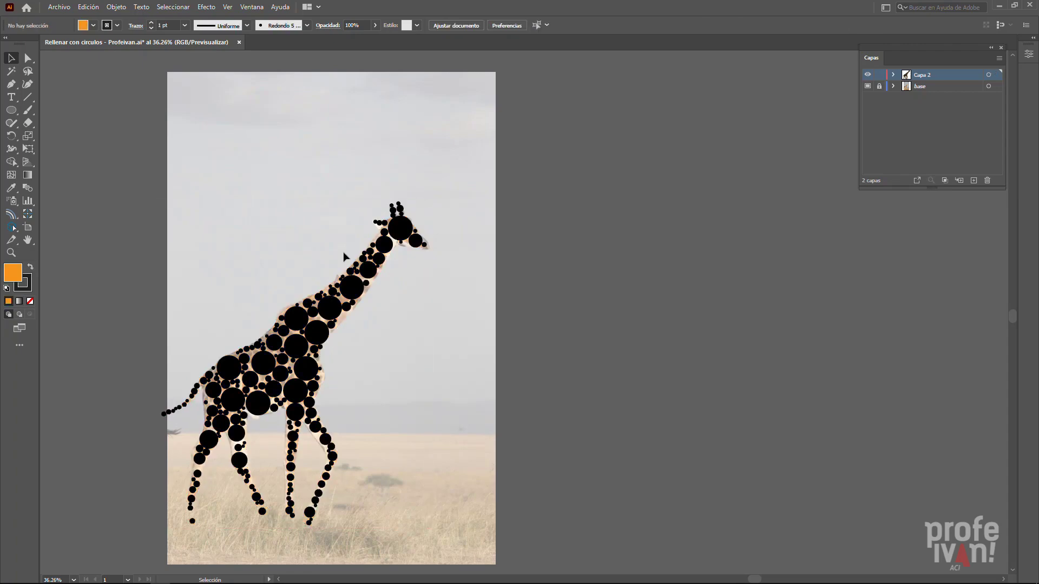
double_click(930, 86)
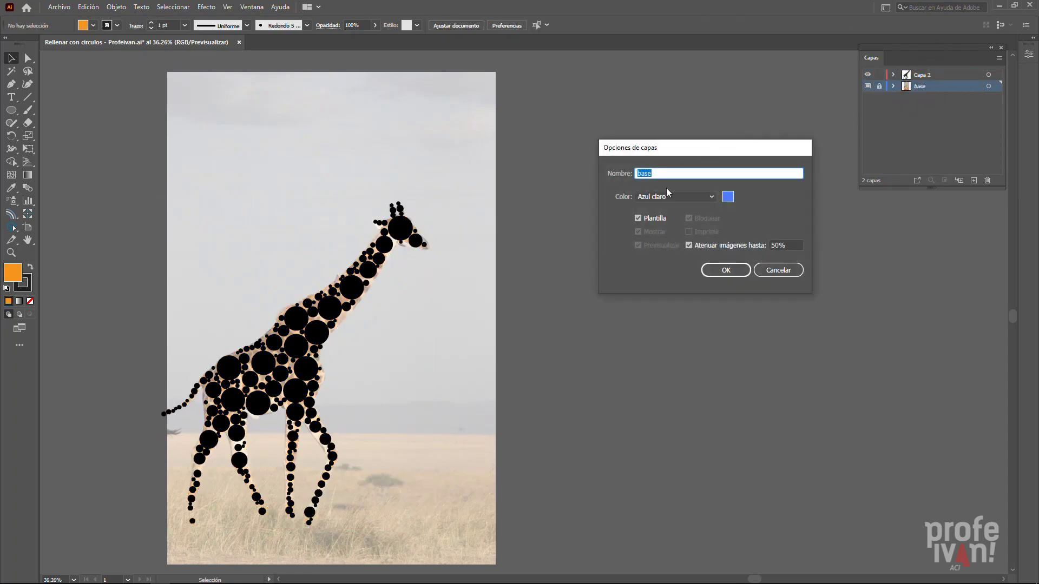
left_click(637, 218)
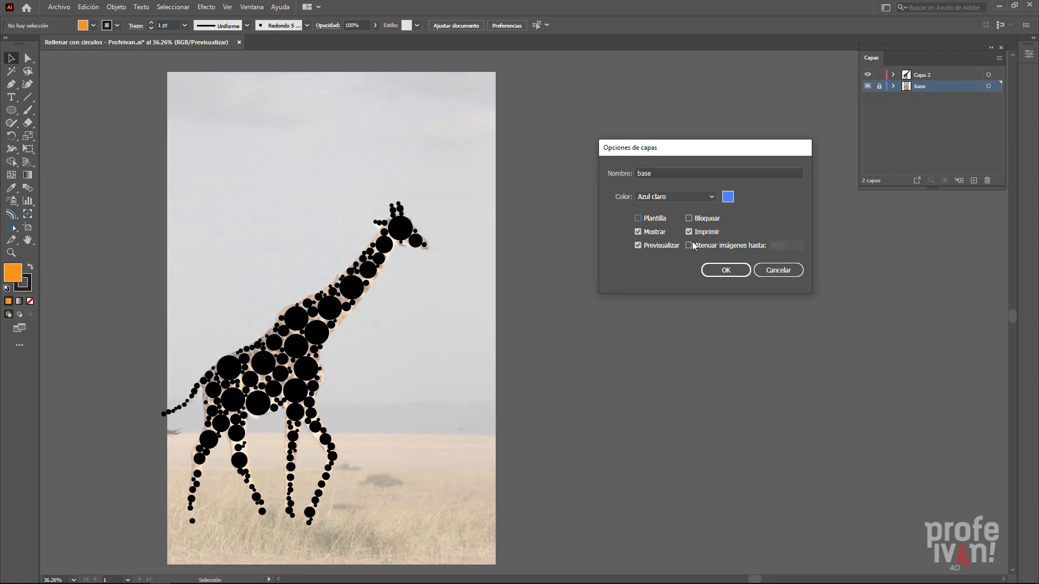
left_click(717, 274)
left_click_drag(373, 338, 700, 342)
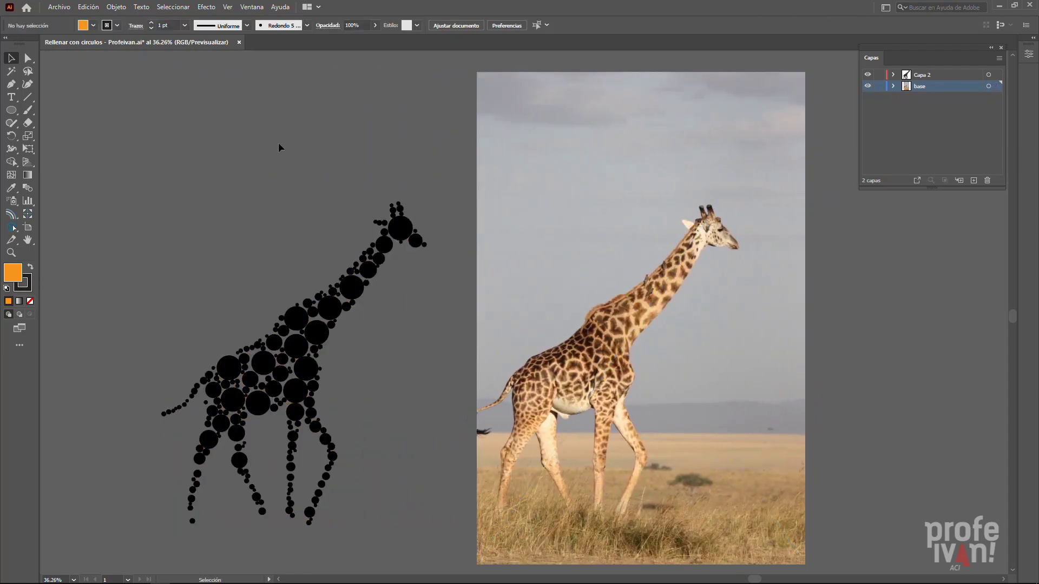
Step: Colour the circles crimson red, then run aplicarColoresAleatorios for random warm colours
left_click(252, 8)
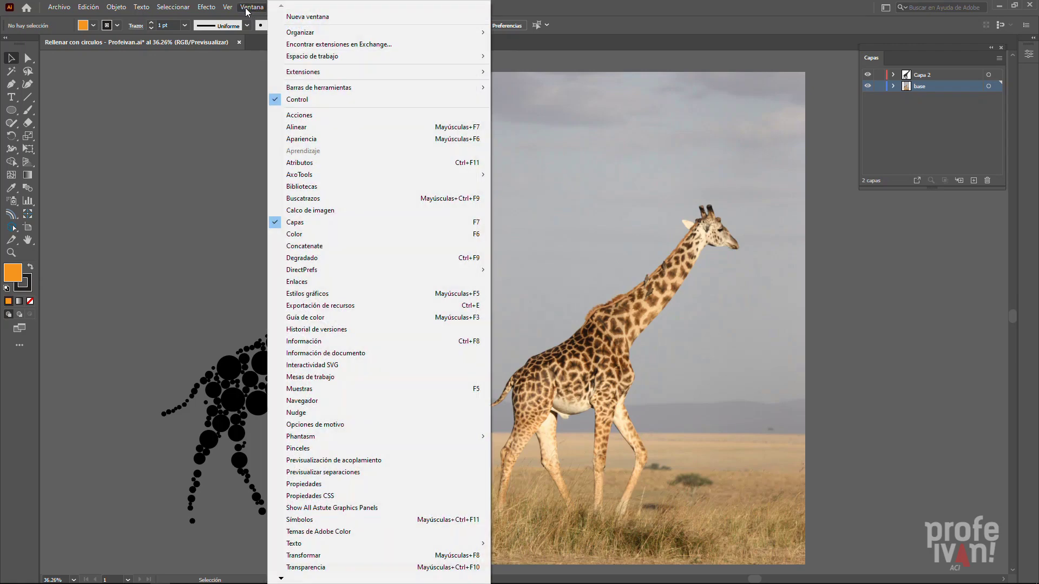
left_click(299, 388)
left_click(100, 136)
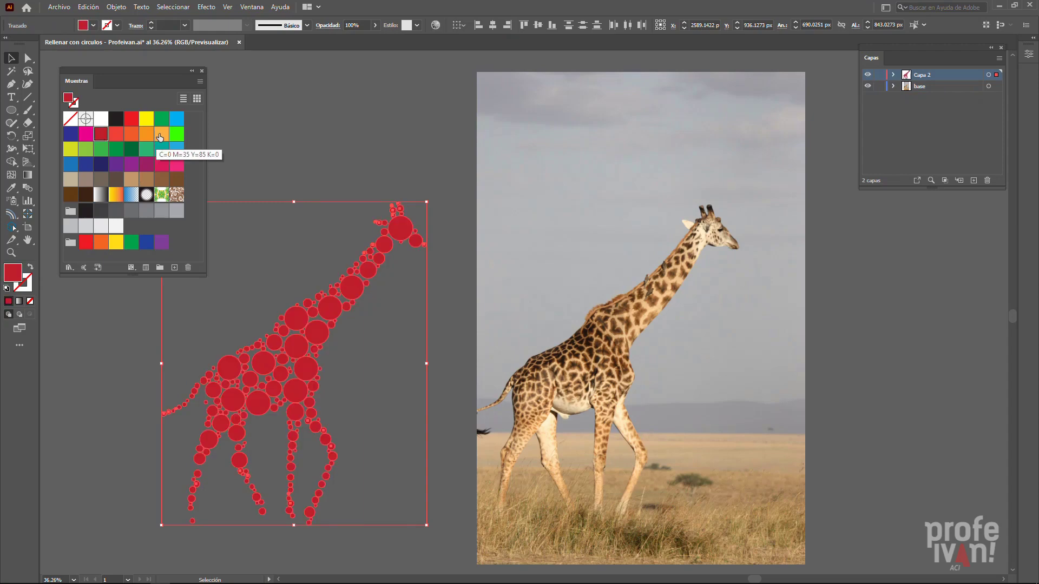
left_click(68, 10)
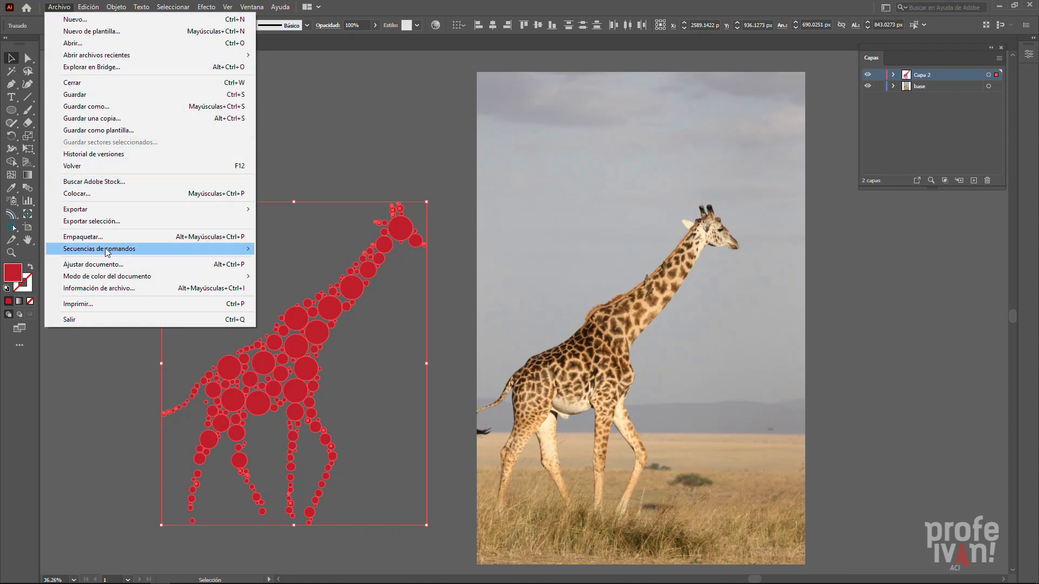
mouse_move(99, 248)
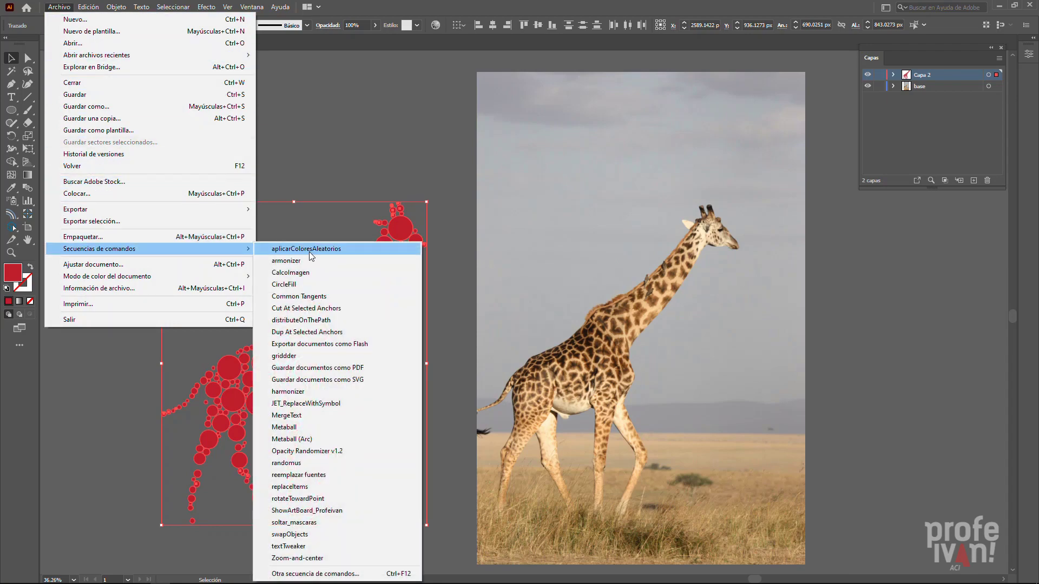
left_click(310, 252)
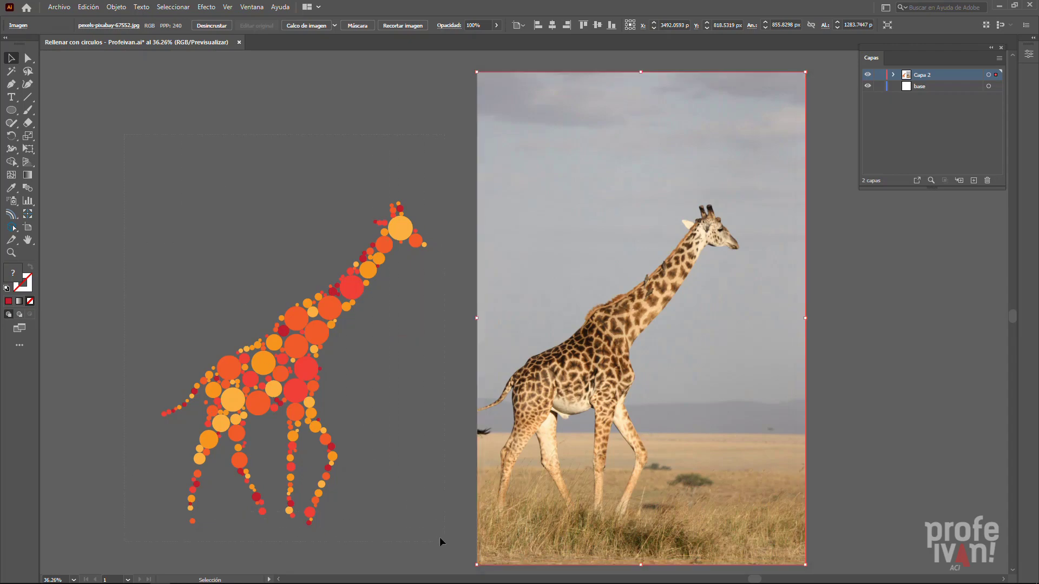
left_click_drag(439, 538, 319, 503)
Step: Recolour the circles with tans sampled from the giraffe photo, rebalance them, and open Advanced Options
left_click(436, 25)
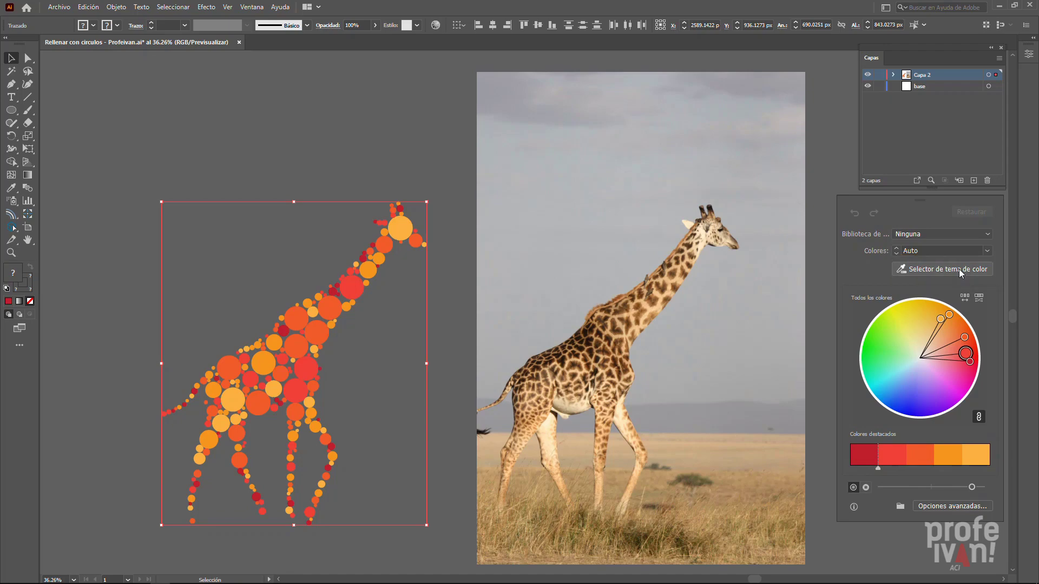
left_click(959, 269)
mouse_move(617, 304)
left_mouse_down()
mouse_move(576, 335)
mouse_move(539, 400)
mouse_move(610, 396)
mouse_move(647, 285)
mouse_move(628, 295)
left_mouse_up()
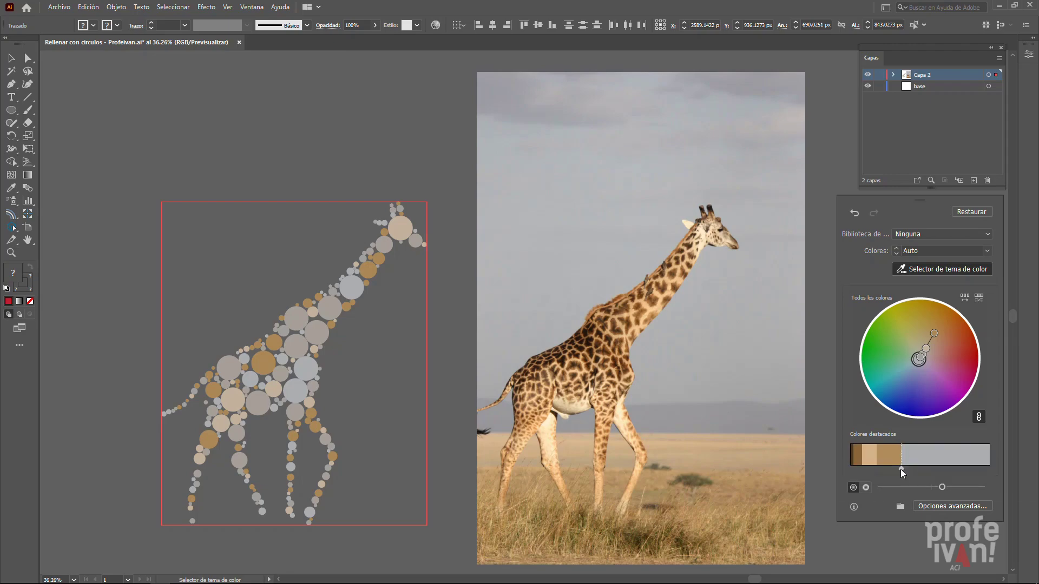
left_click_drag(953, 470, 965, 469)
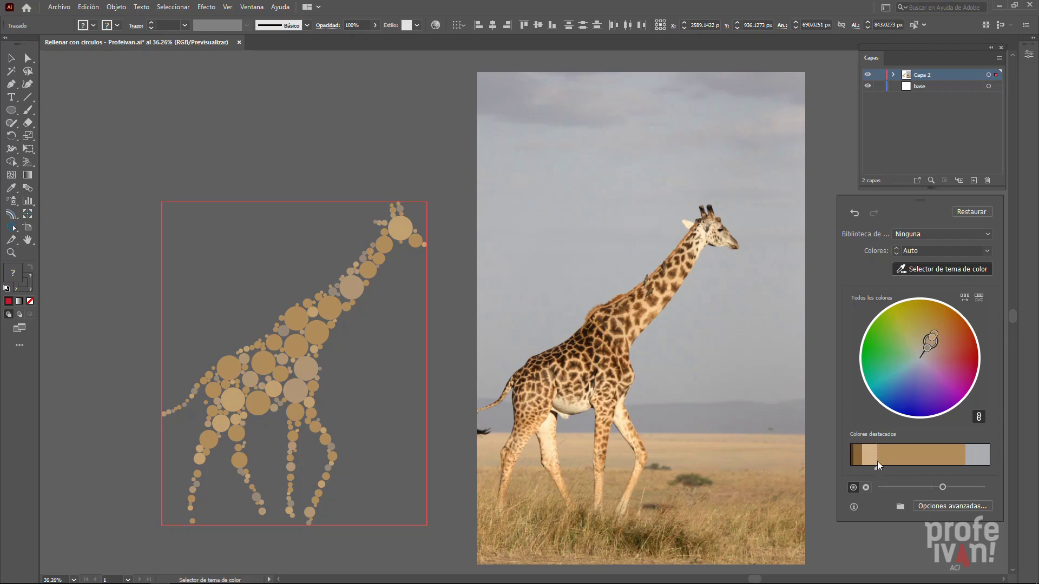
left_click_drag(878, 460, 927, 456)
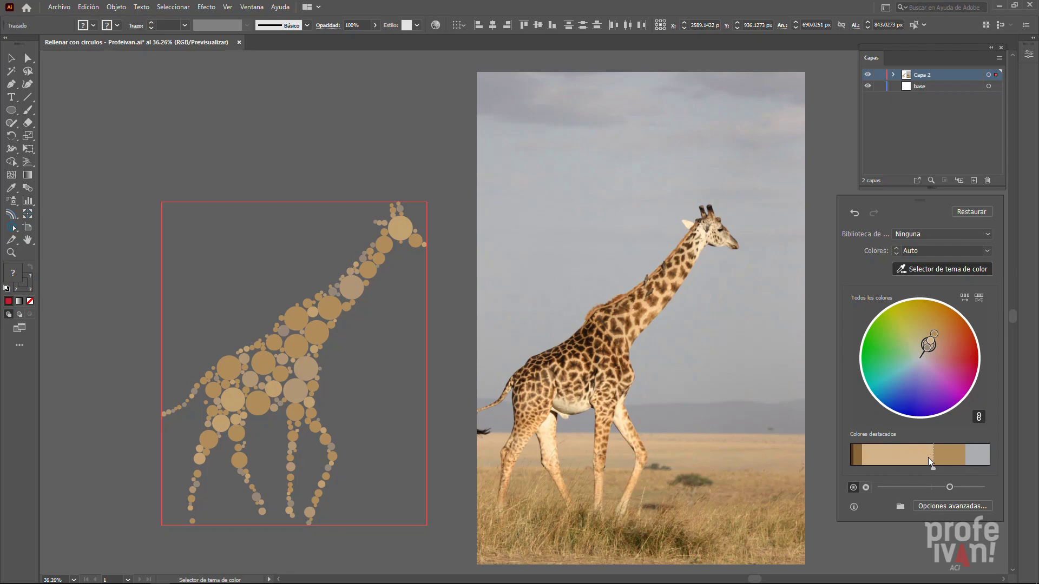
left_click(966, 505)
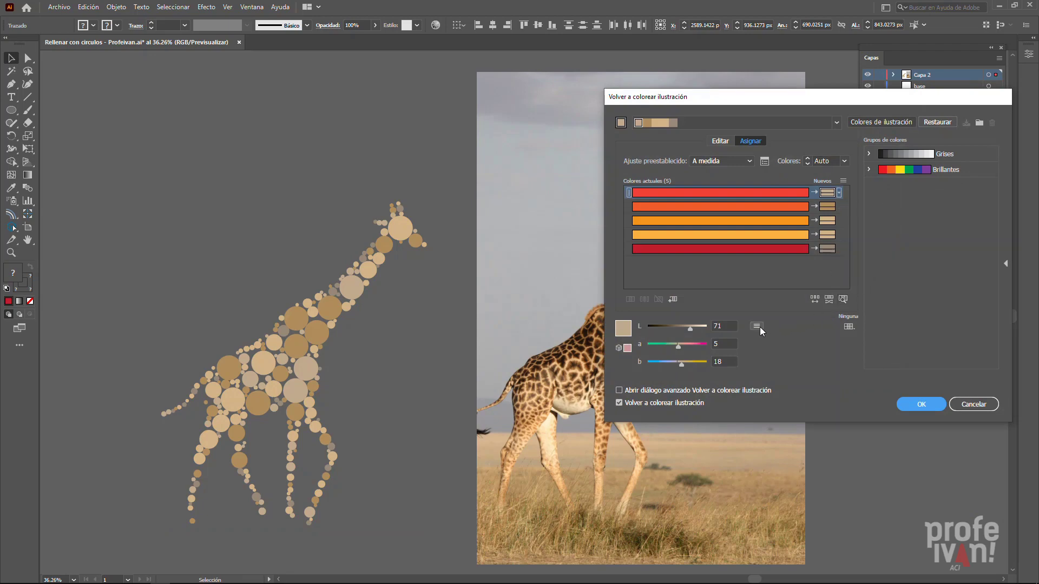
Step: Use Global Adjust in Recolor Artwork to set Saturation 26% and Brightness 22%
left_click(758, 326)
left_click(783, 411)
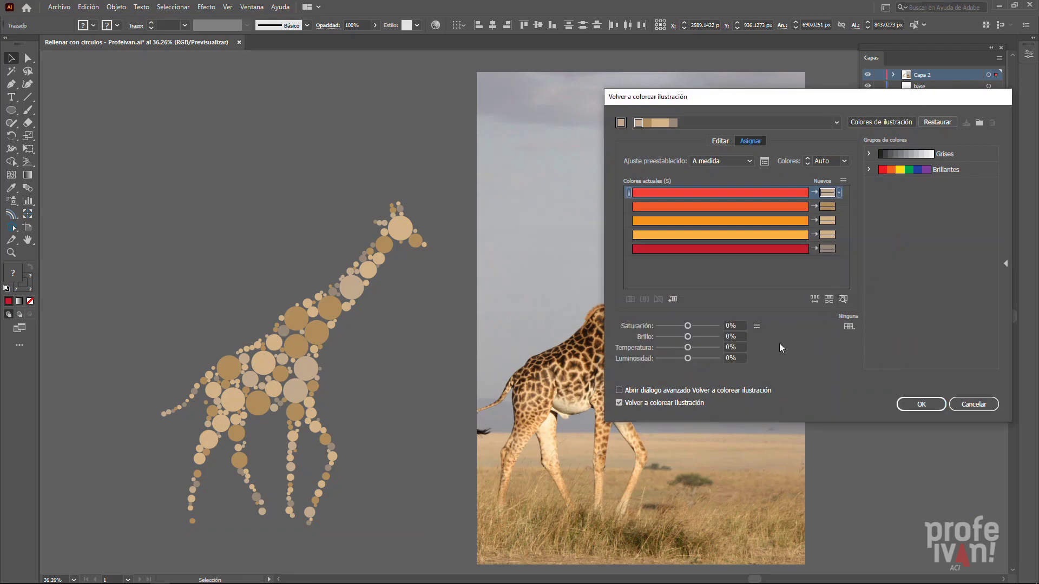
mouse_move(687, 326)
left_mouse_down()
mouse_move(698, 326)
mouse_move(676, 325)
mouse_move(676, 336)
mouse_move(694, 336)
mouse_move(679, 347)
mouse_move(696, 347)
left_mouse_up()
left_click(695, 326)
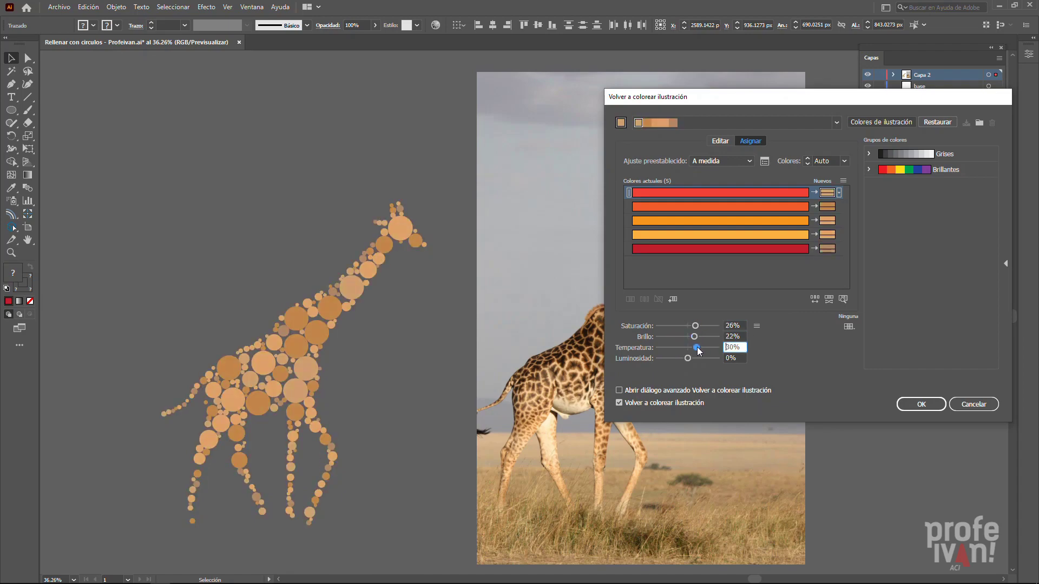
left_click(917, 407)
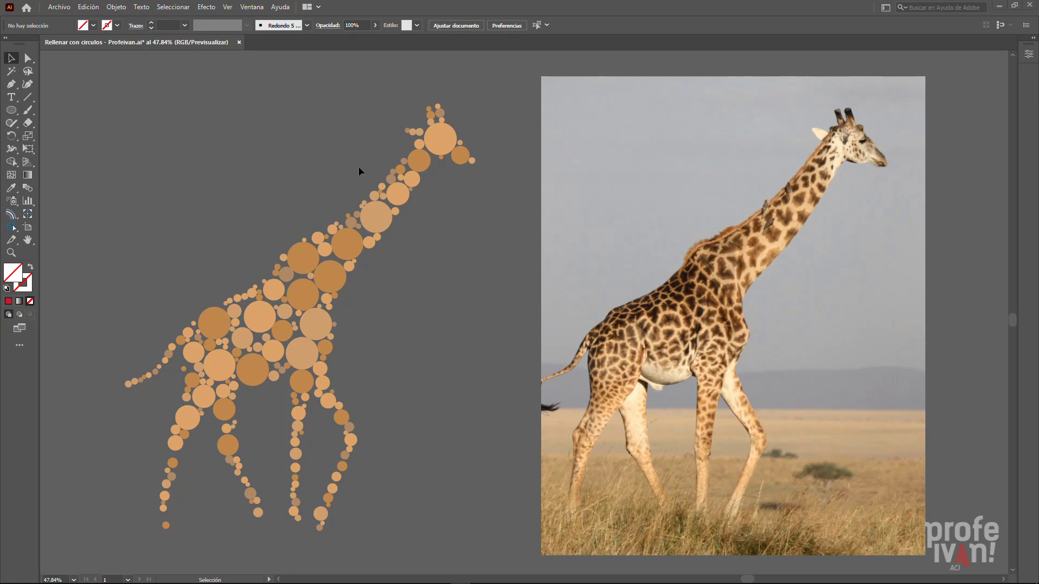
Step: Fill the whole circle giraffe group with White from the Control bar swatches
key("ctrl+a")
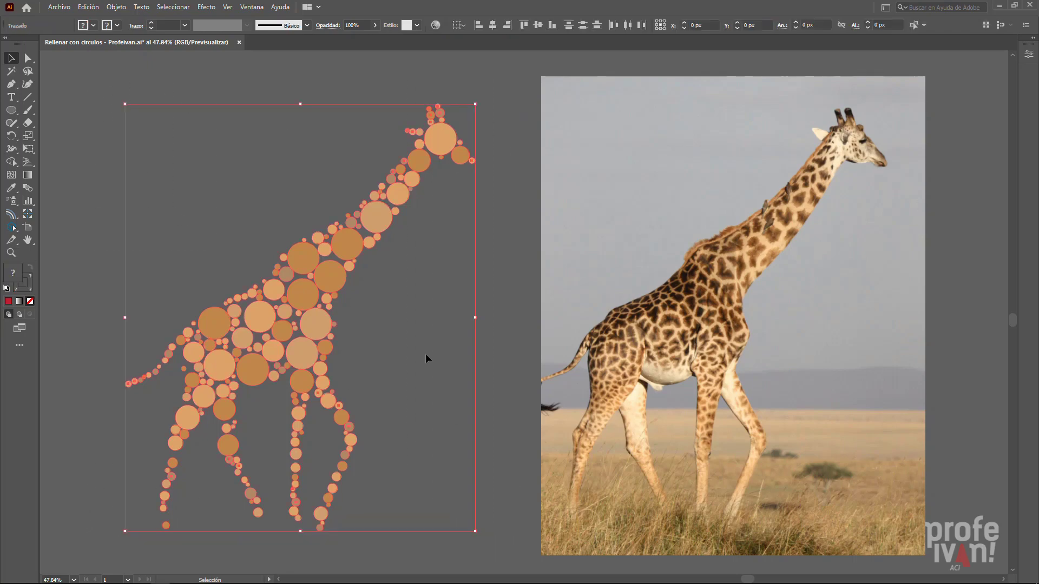
left_click(117, 7)
left_click(130, 55)
left_click(93, 25)
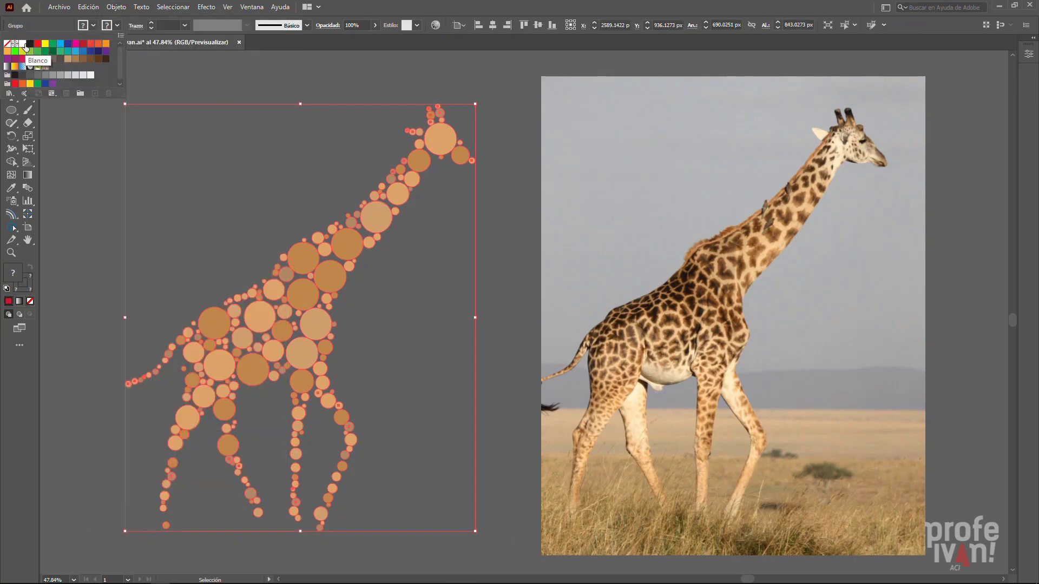
left_click(23, 43)
left_click(161, 64)
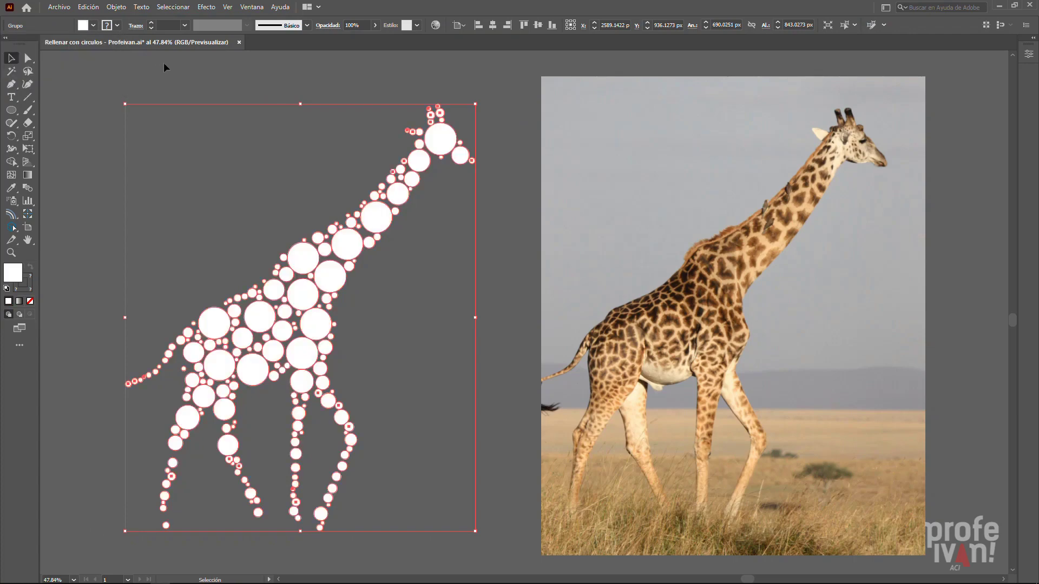
Step: Move the giraffe photo so it sits directly under the white circles
left_click(692, 271)
left_click_drag(718, 286, 318, 299)
key("ctrl+shift+a")
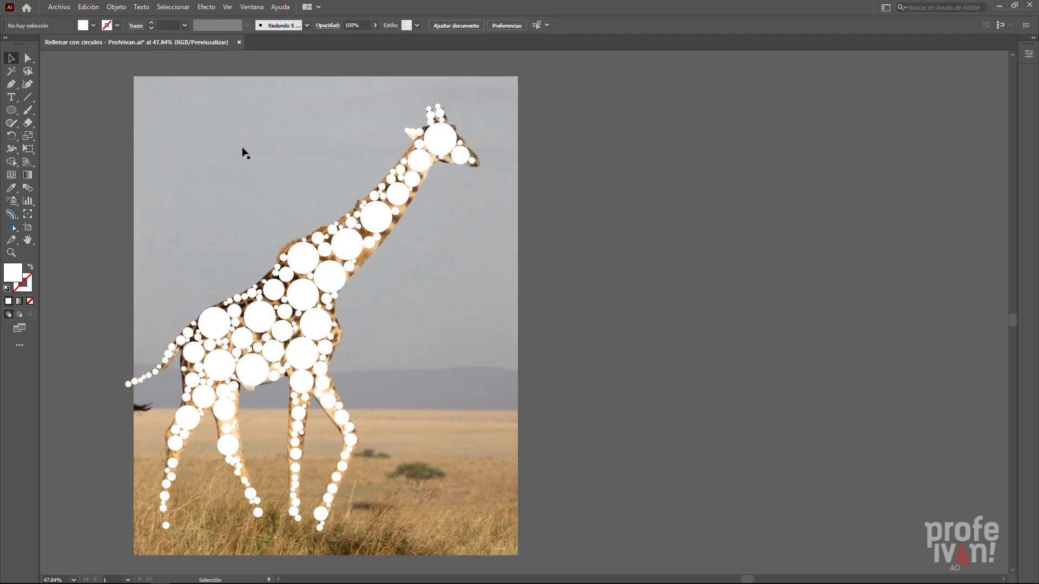
scroll(767, 190, "left", 5)
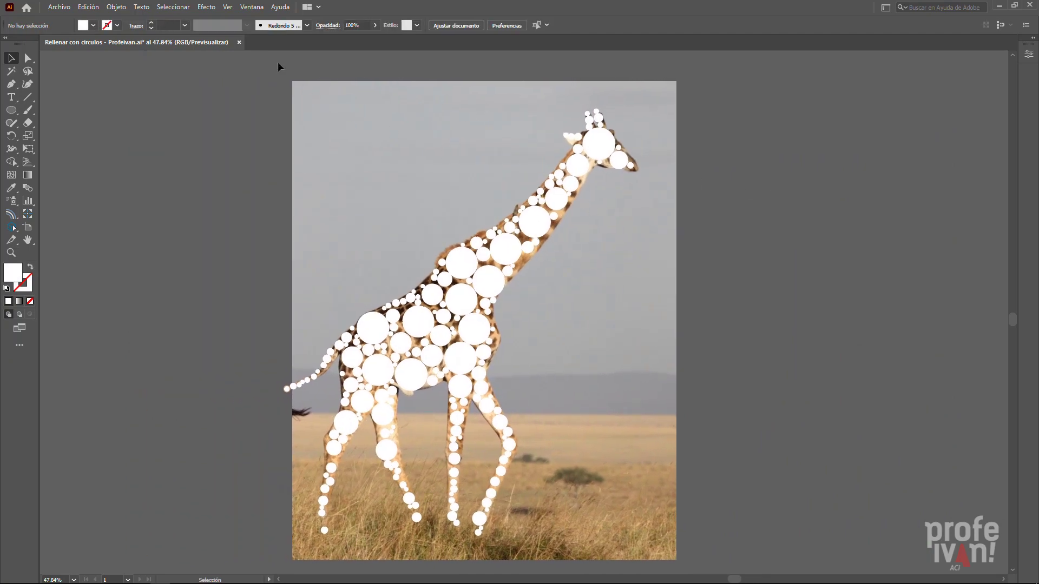
left_click(251, 7)
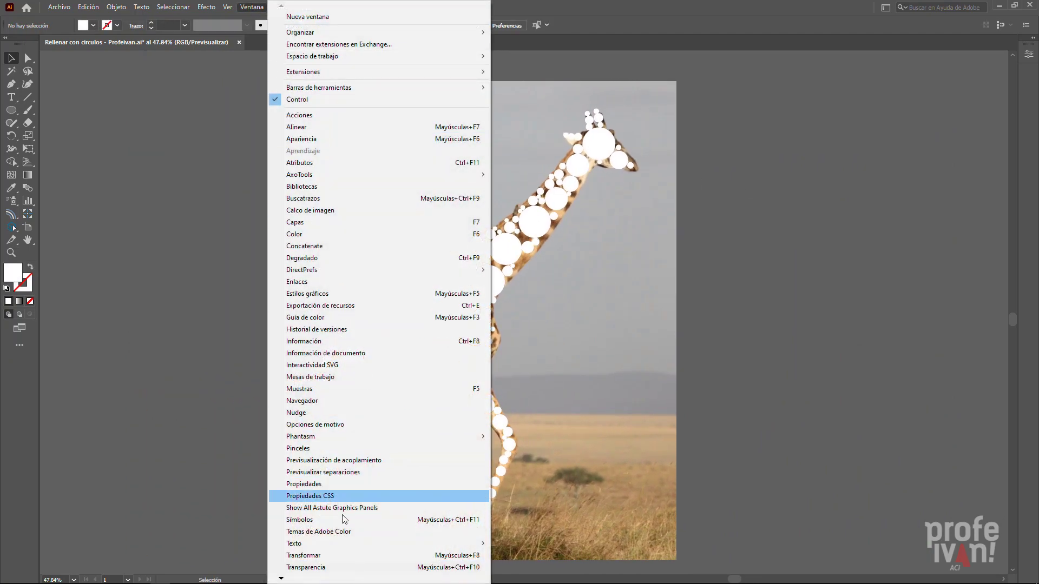
Step: Select photo and white circles together and apply Make Mask in the Transparency panel
left_click(336, 567)
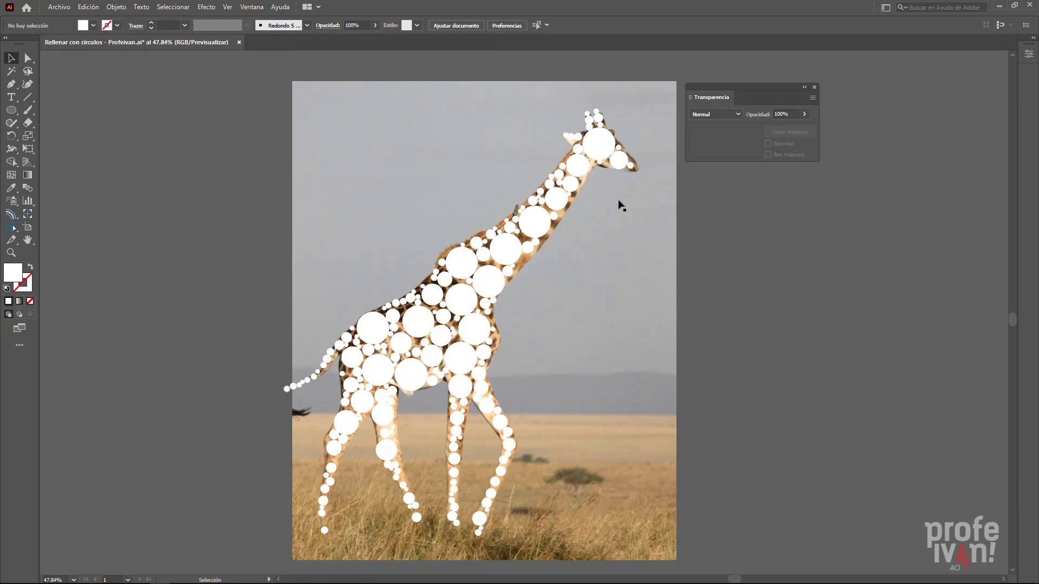
left_click_drag(238, 160, 393, 367)
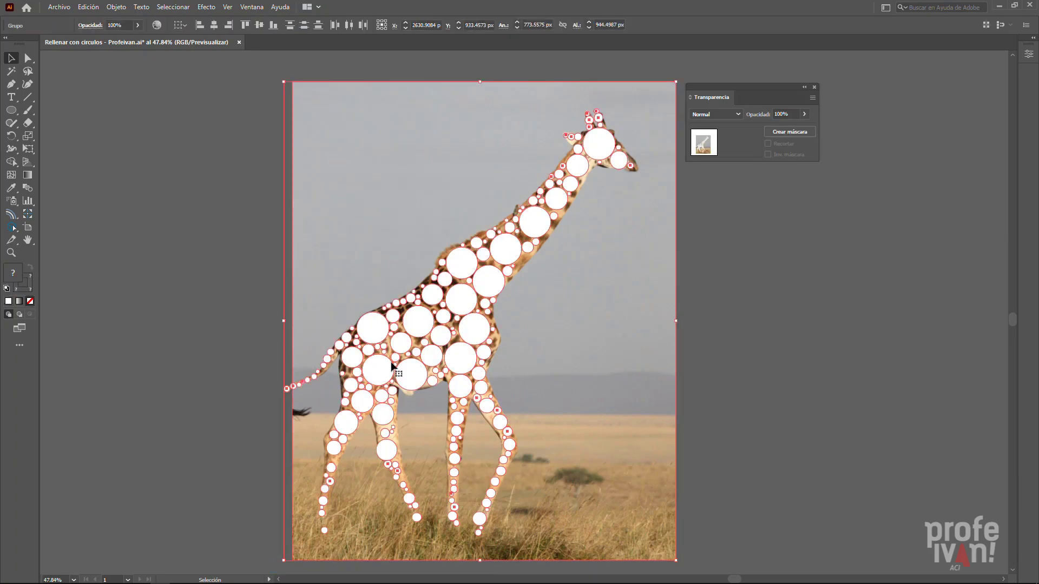
left_click(791, 132)
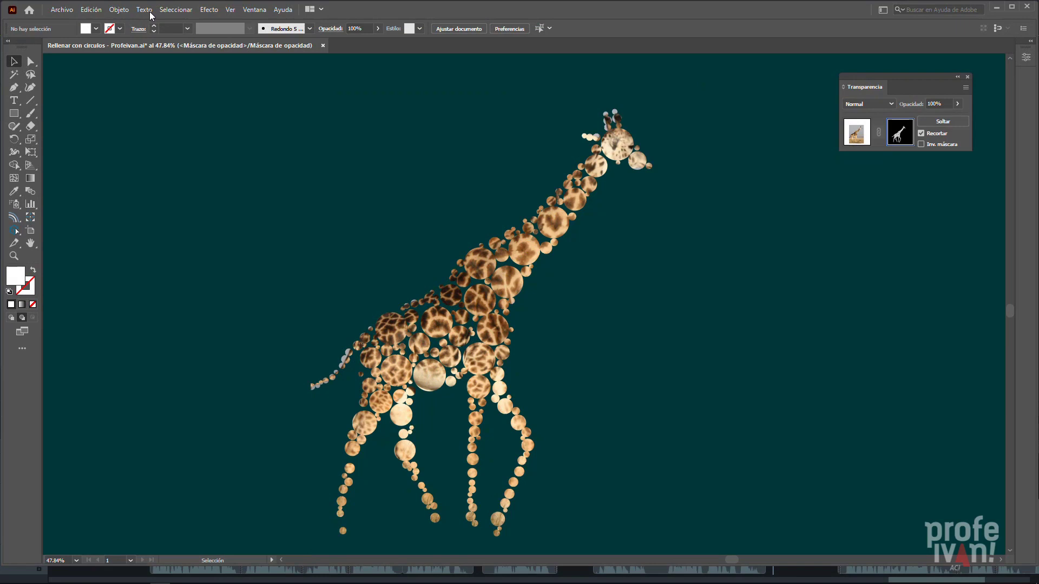
Step: Enter the opacity mask and ungroup its circles into separate shapes
key("ctrl+a")
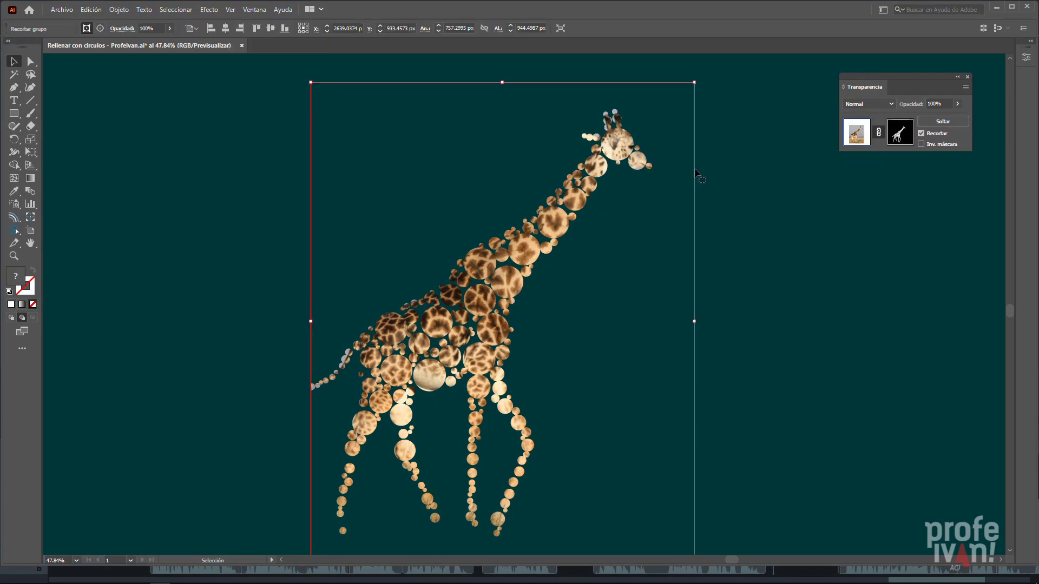
left_click(899, 131)
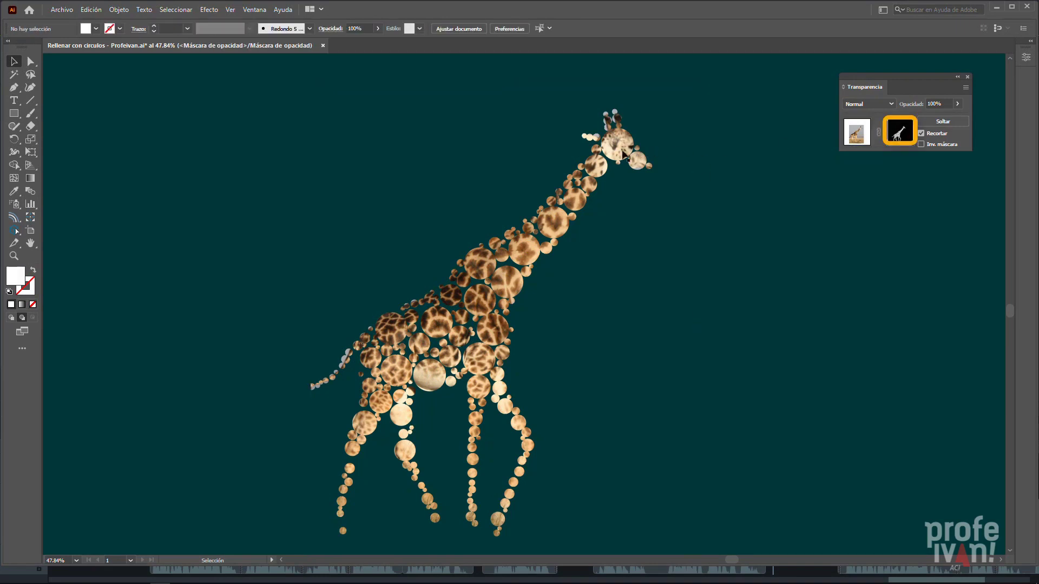
left_click(433, 302)
left_click(118, 10)
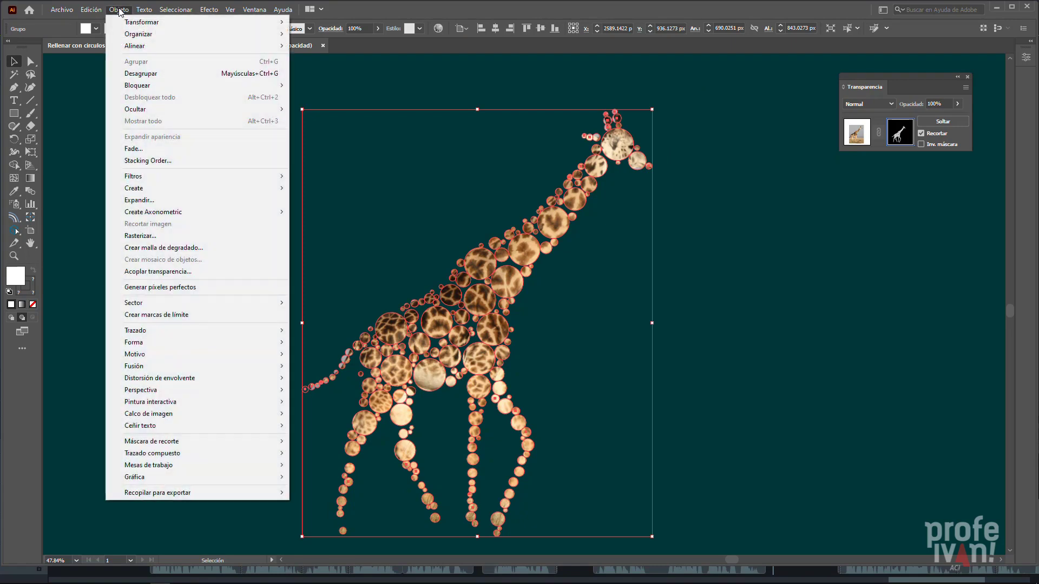
left_click(146, 75)
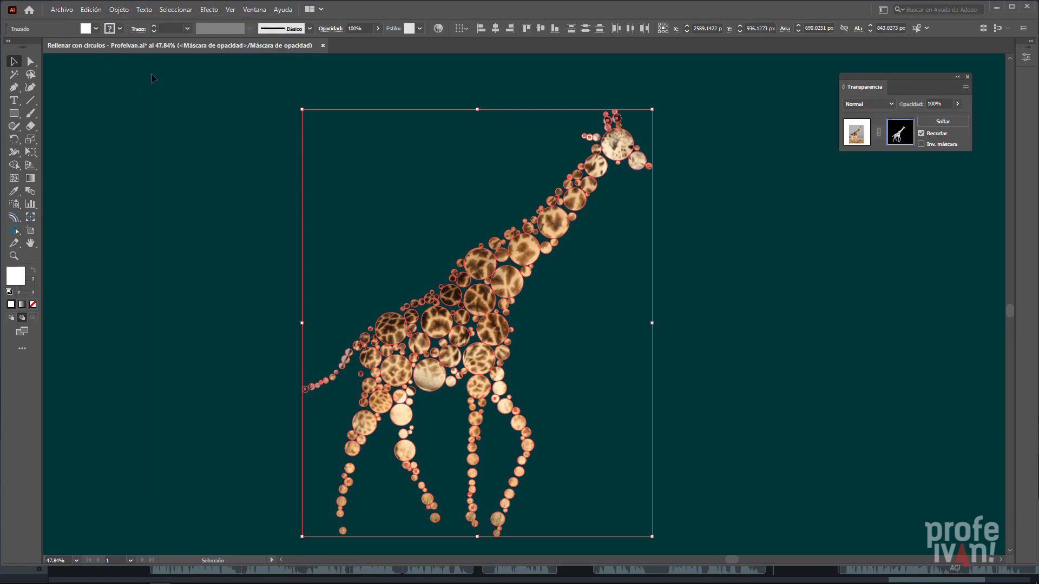
Step: Scale each mask circle to 50% horizontally and vertically with Transform Each
left_click(119, 9)
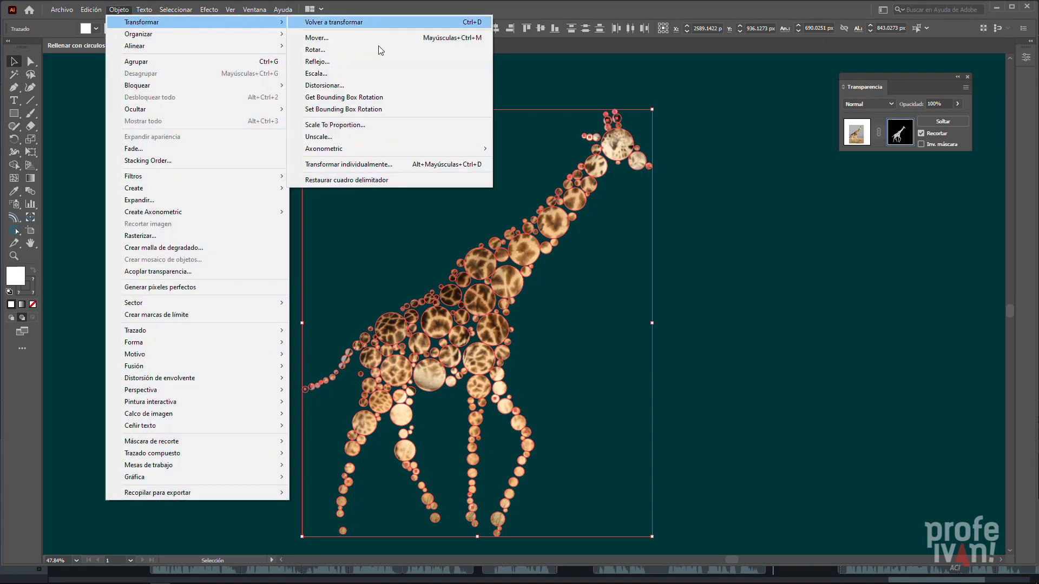
mouse_move(141, 21)
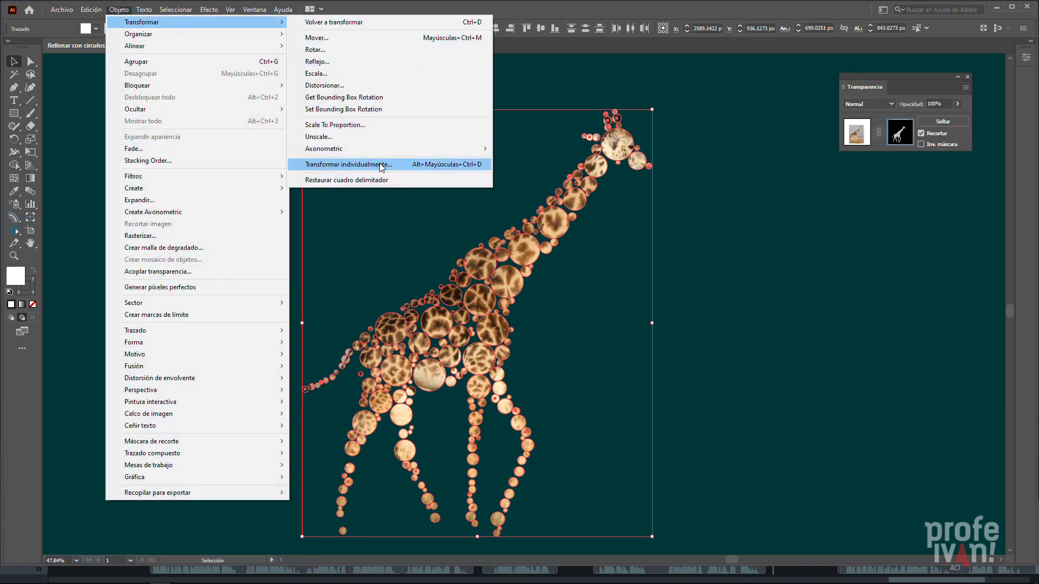
left_click(381, 166)
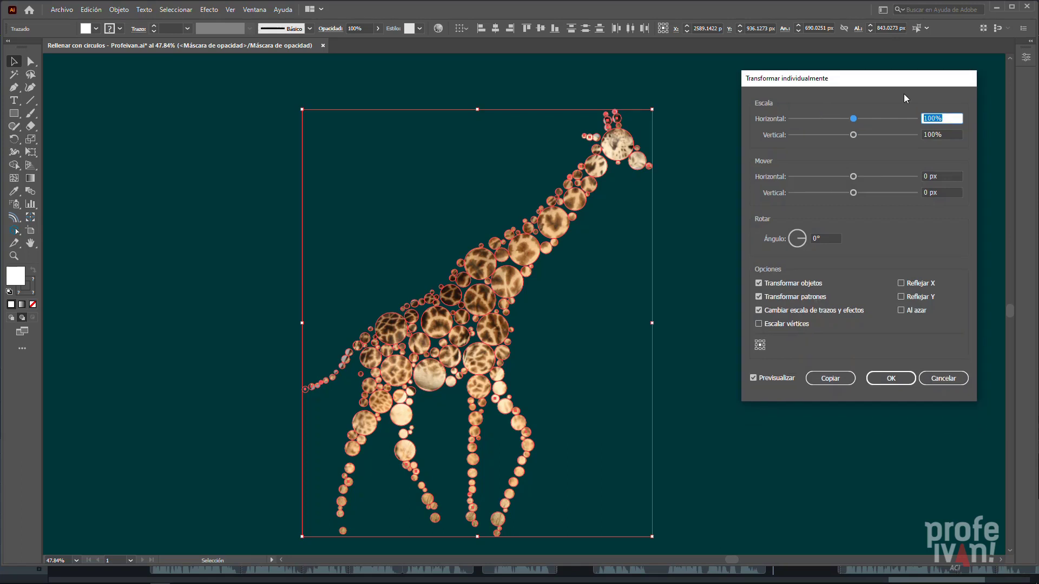
type("50")
key("Tab")
type("50")
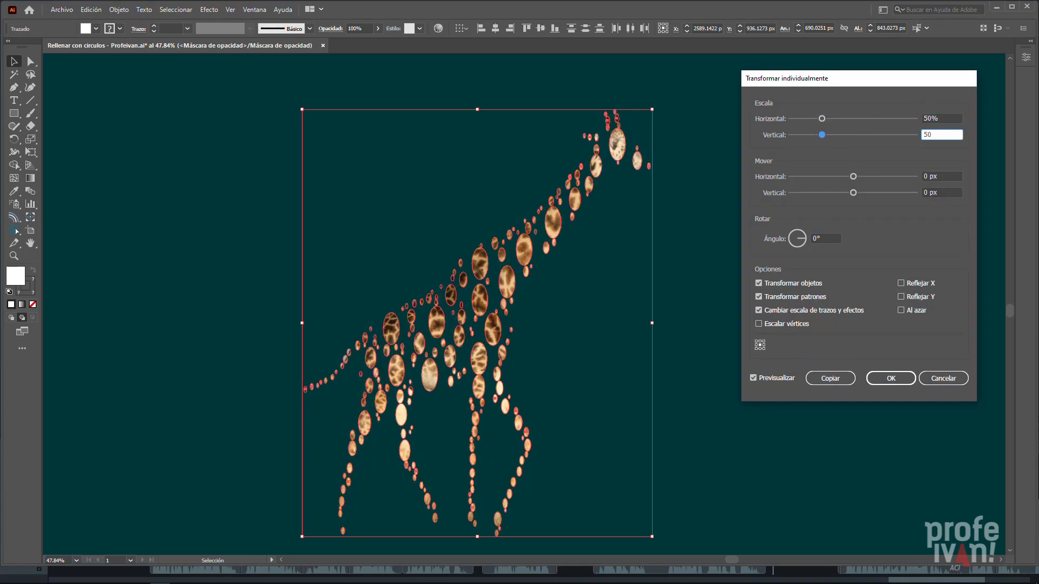
key("Tab")
key("Return")
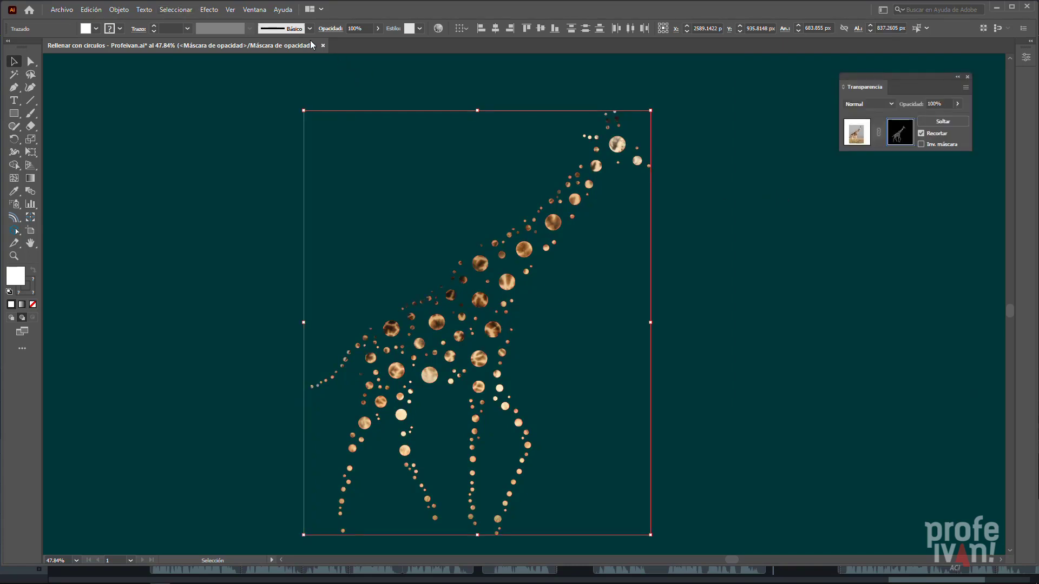
left_click(210, 10)
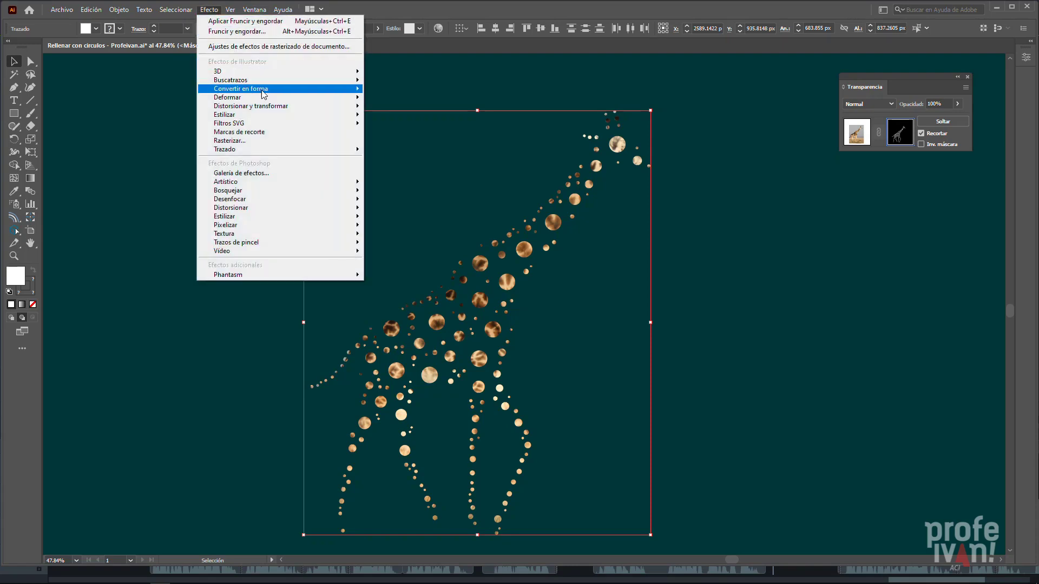
mouse_move(251, 105)
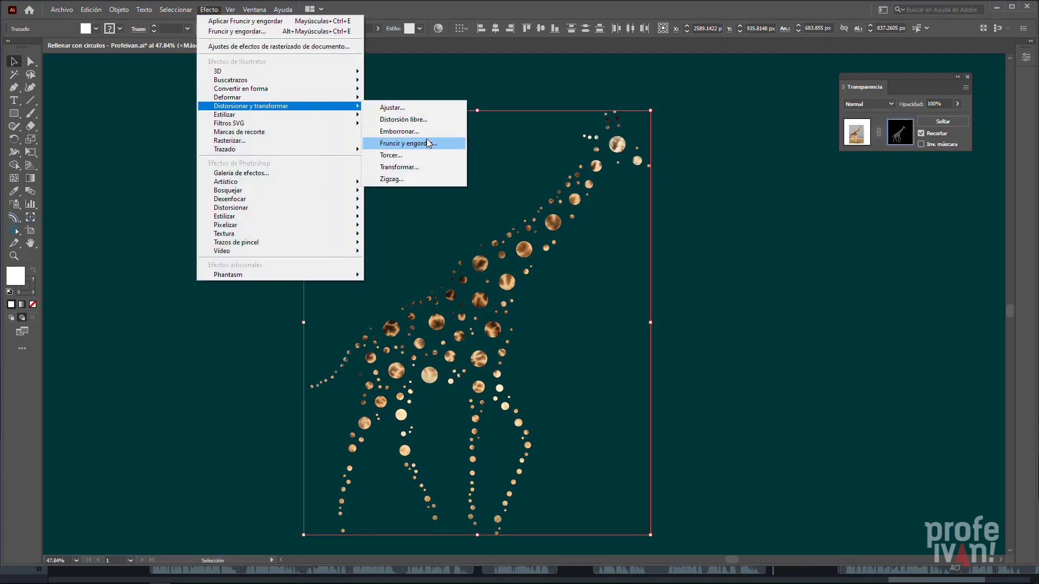
Step: Apply a Pucker & Bloat pucker so each circle becomes a slim X, then deselect
left_click(429, 144)
left_click_drag(873, 194, 898, 194)
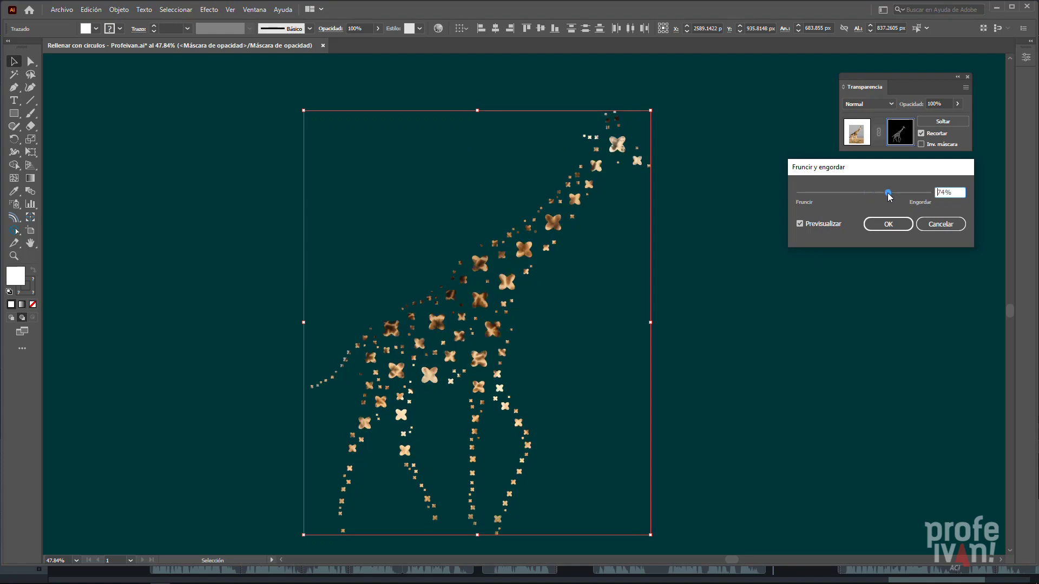
left_click(888, 224)
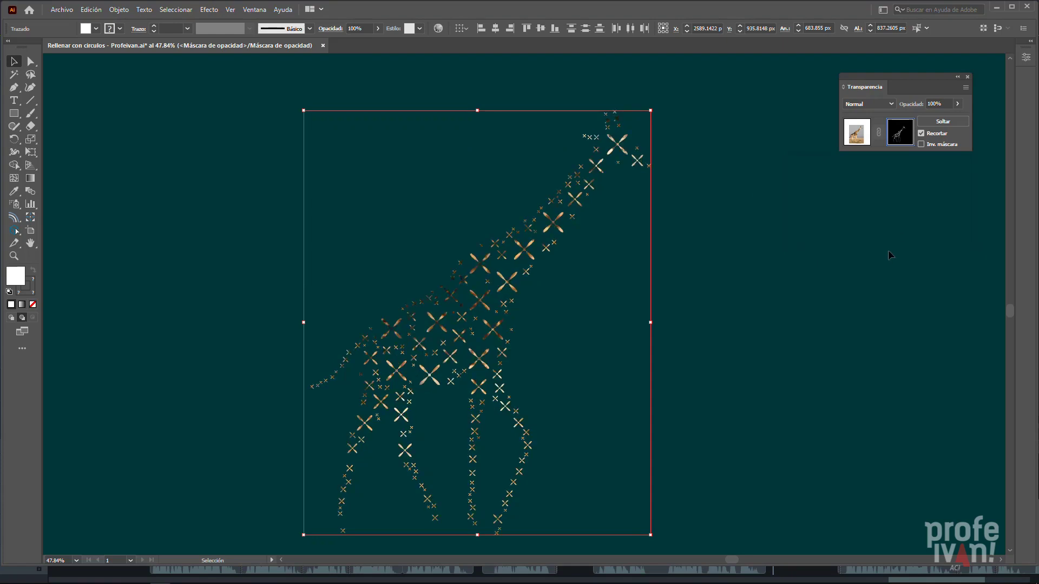
left_click(893, 248)
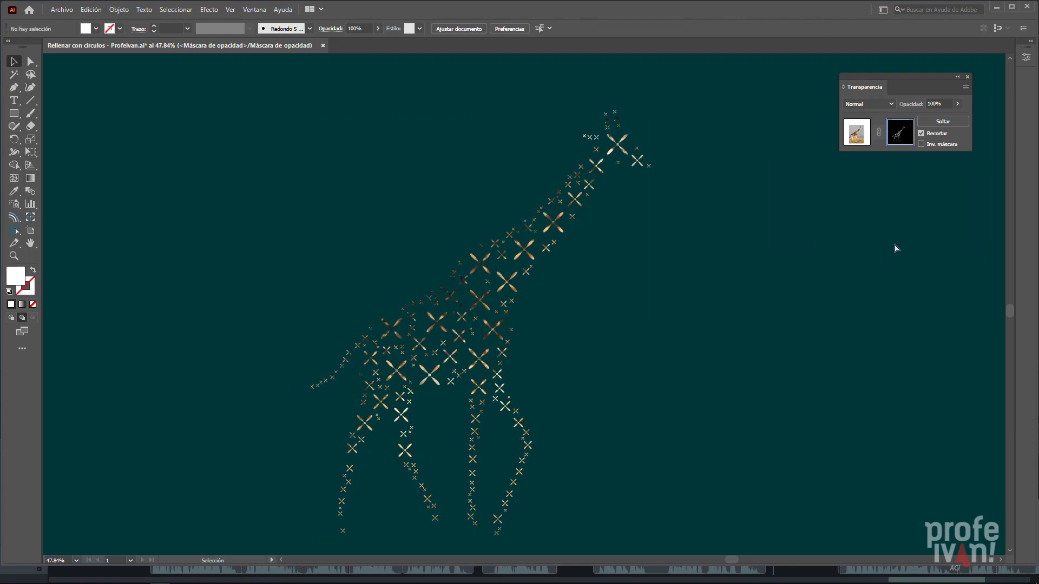